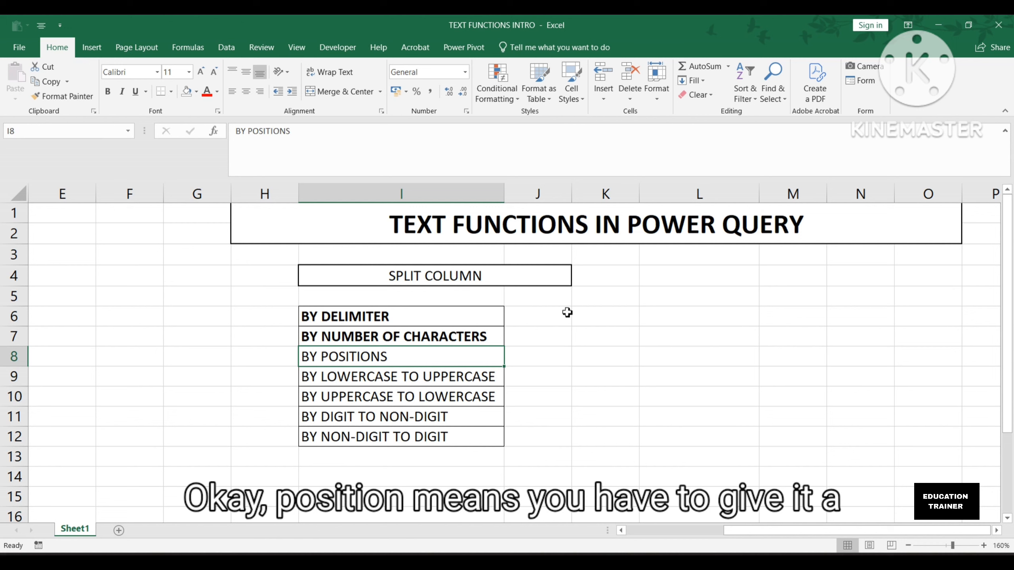
Enter the sample word BUS in cell M7
key(Right)
key(Right)
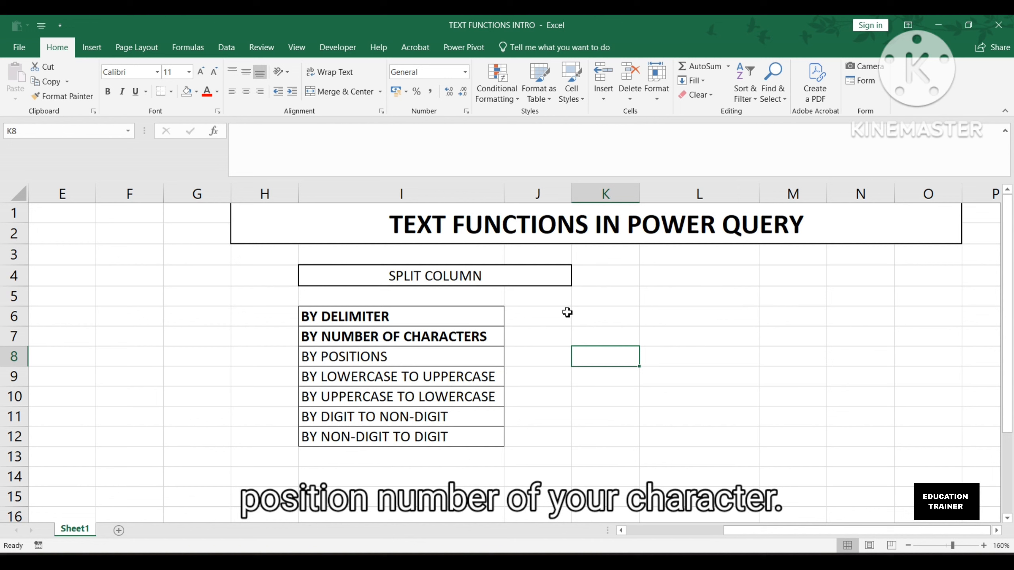
key(Up)
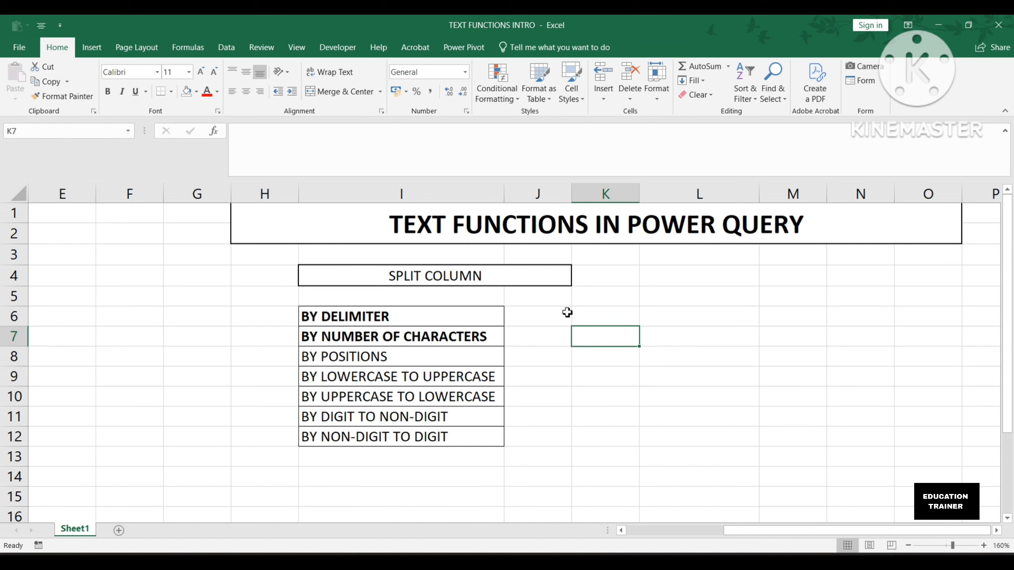
key(Right)
key(Right)
text(BUS)
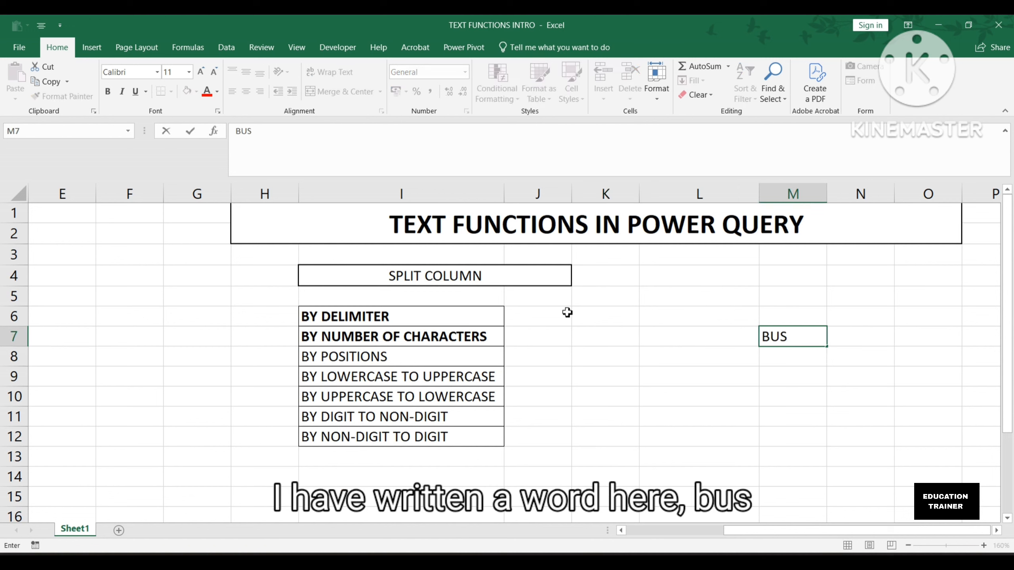
key(Return)
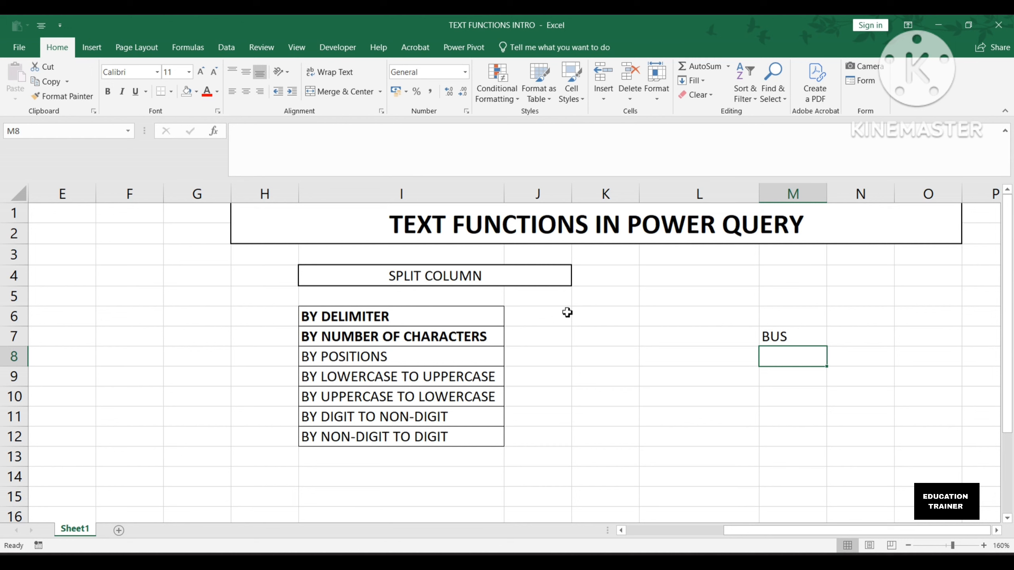
text(BUS)
key(Tab)
key(Left)
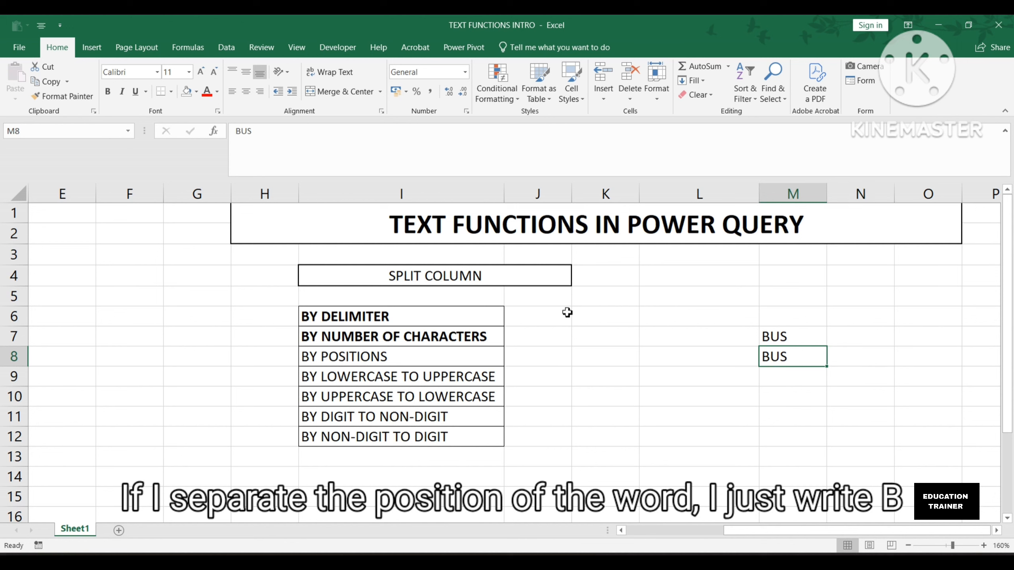
Enter the word's letters B, U and S separately in cells M8, N8 and O8
text(B)
key(Delete)
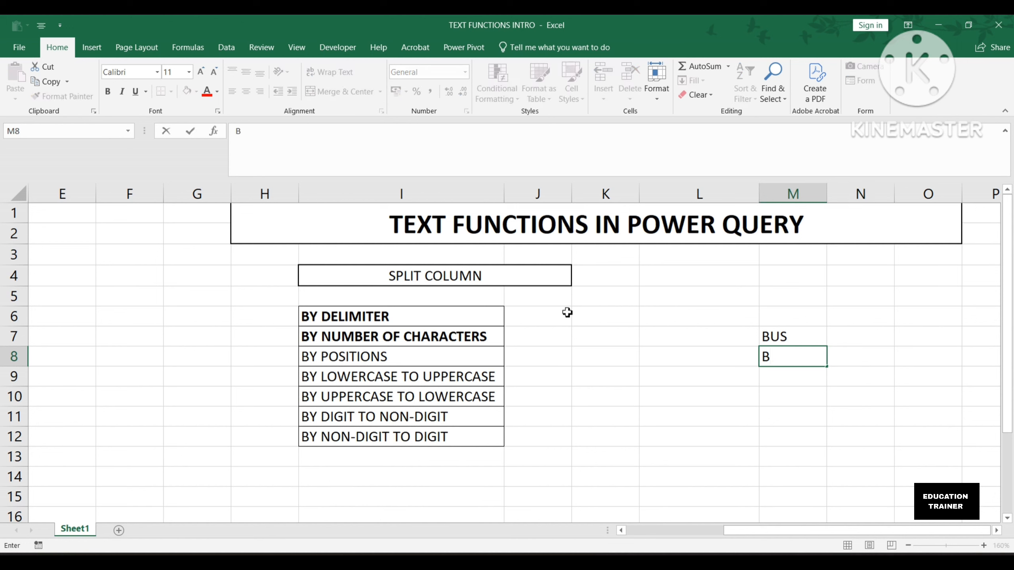
key(Return)
key(Up)
key(Right)
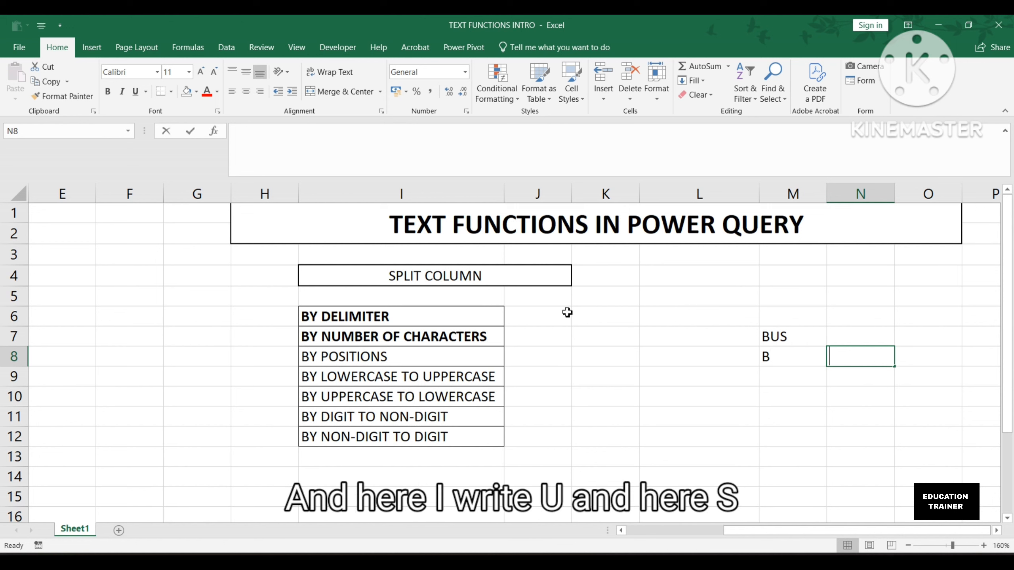
text(U)
key(Tab)
text(S)
key(Return)
Number the three letters 1, 2 and 3 in cells M9, N9 and O9
key(Left)
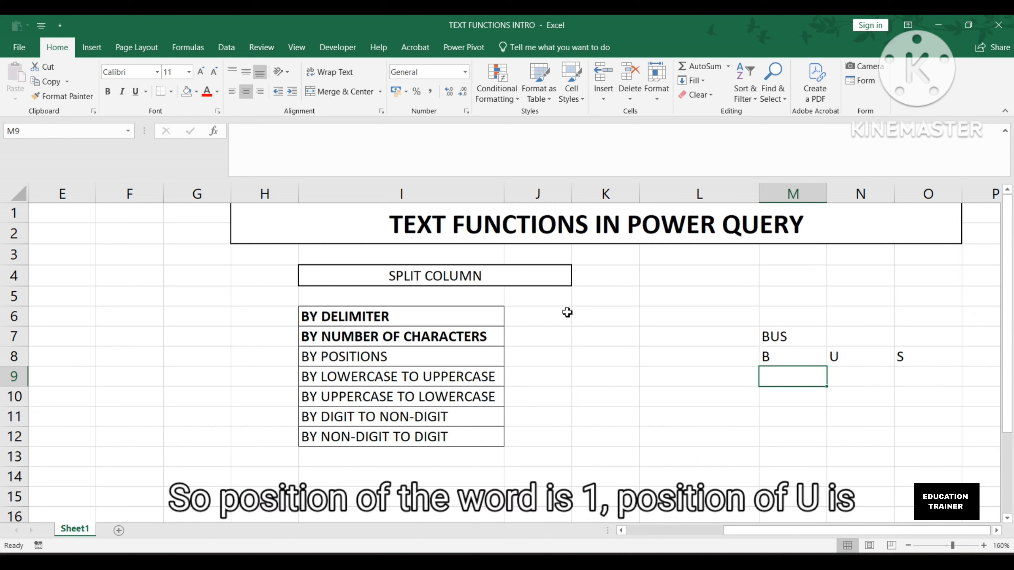
text(1)
key(Tab)
text(2)
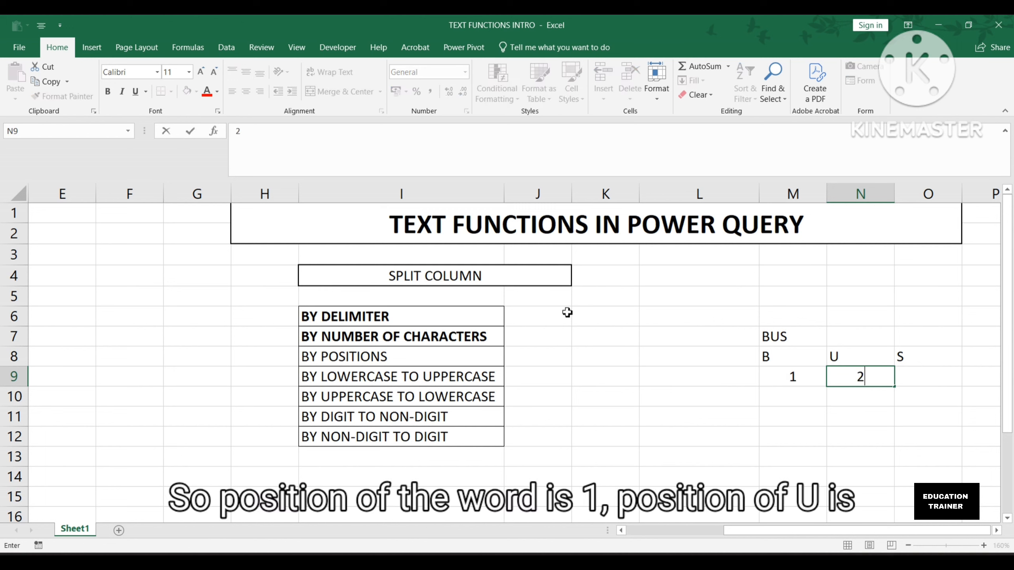
key(Tab)
text(3)
key(ctrl+Return)
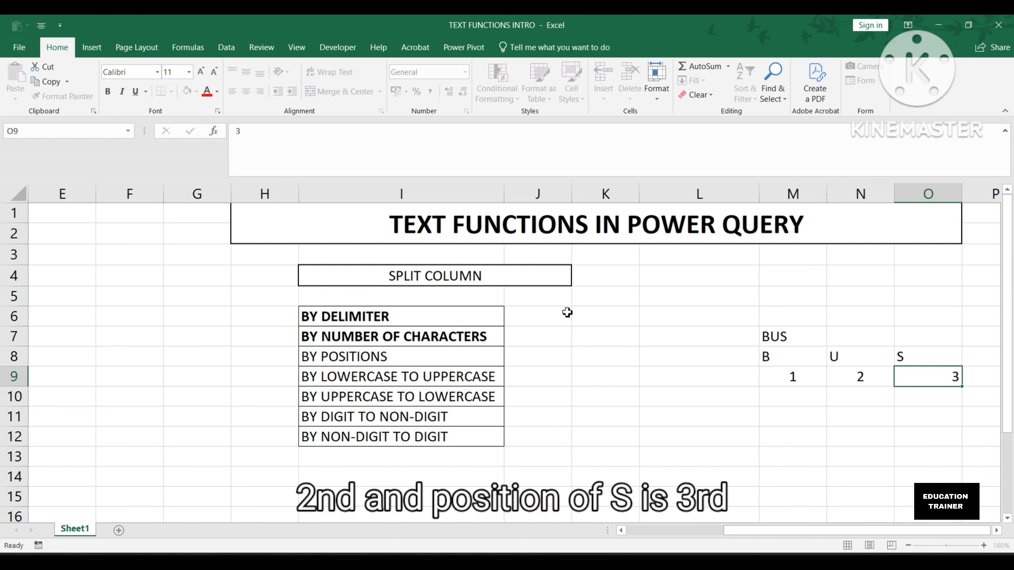
Center the letters and their position numbers in M8:O9
key(Left)
key(Left)
key(Up)
key(shift+Right)
key(shift+Right)
key(shift+Down)
key(alt+2)
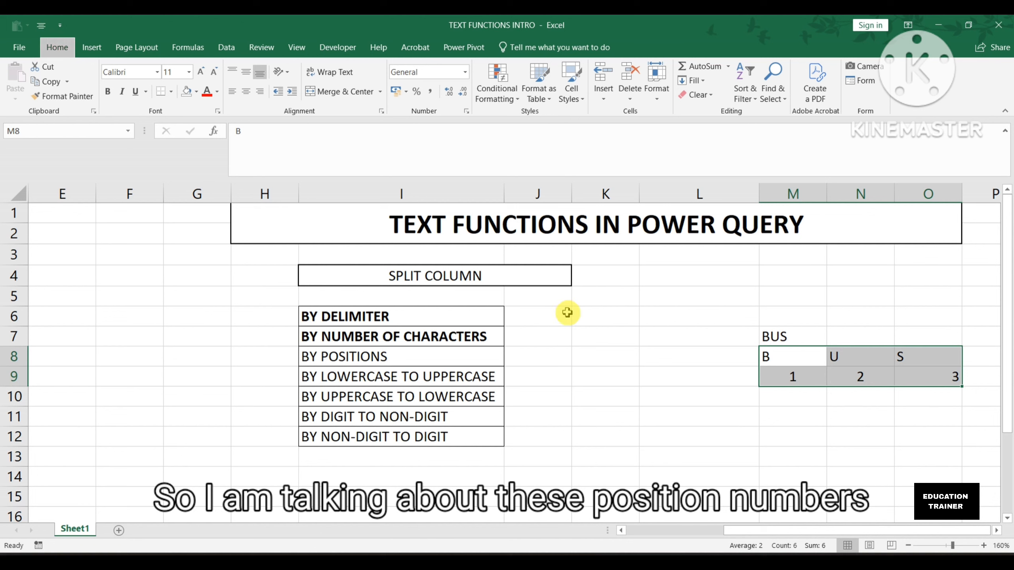
key(Left)
key(Right)
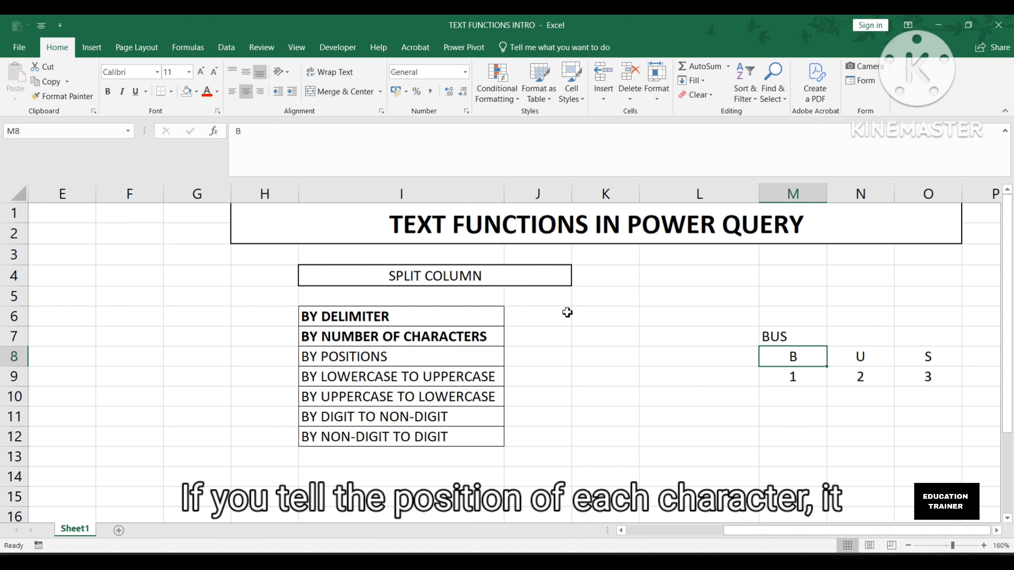
Examine the By Positions entry in the split list alongside the BUS letter and number example
key(Left)
key(Left)
key(Left)
key(Left)
key(Right)
key(Right)
key(Right)
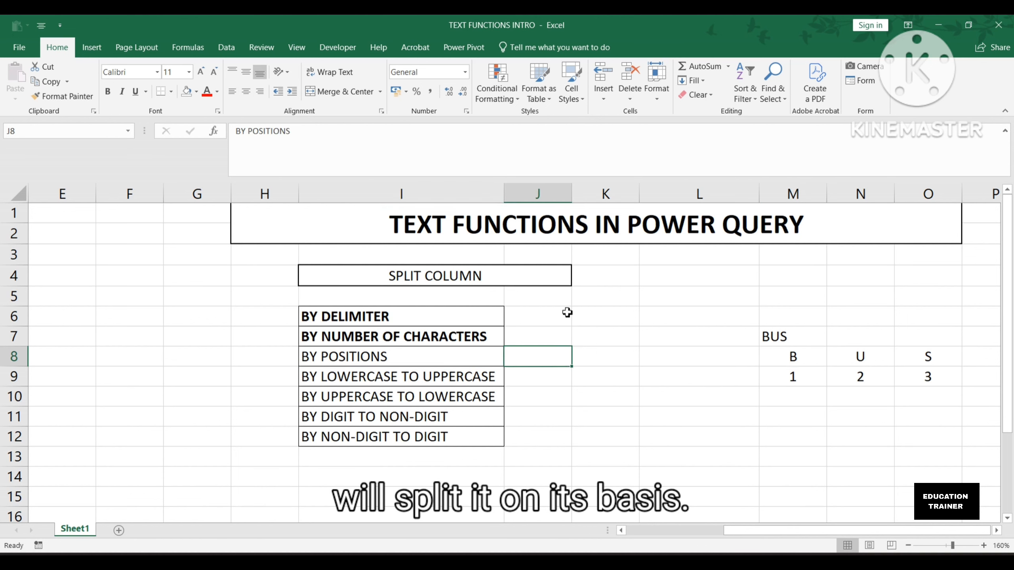
key(Right)
key(Up)
key(Up)
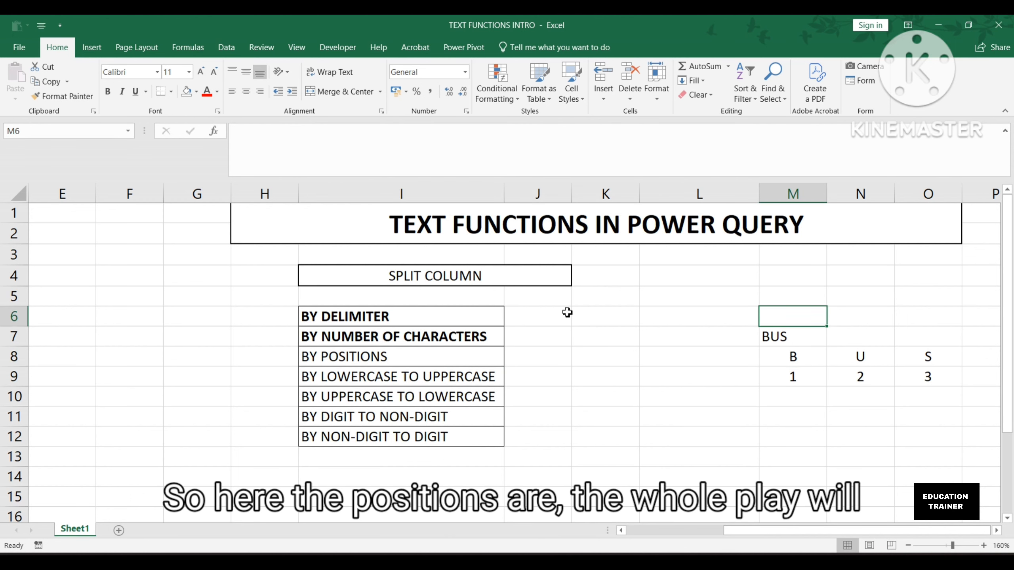
key(Down)
key(shift+Right)
key(shift+Down)
key(shift+Down)
Switch to the Text functions workbook and examine how the invoice number is divided into three parts in C2:E2
key(alt+Tab)
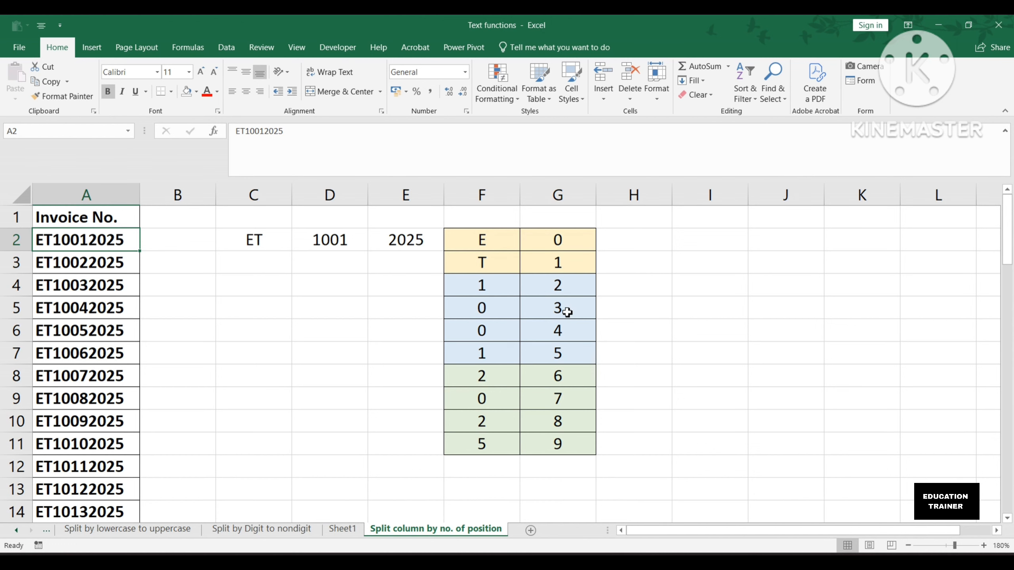
key(Right)
key(Right)
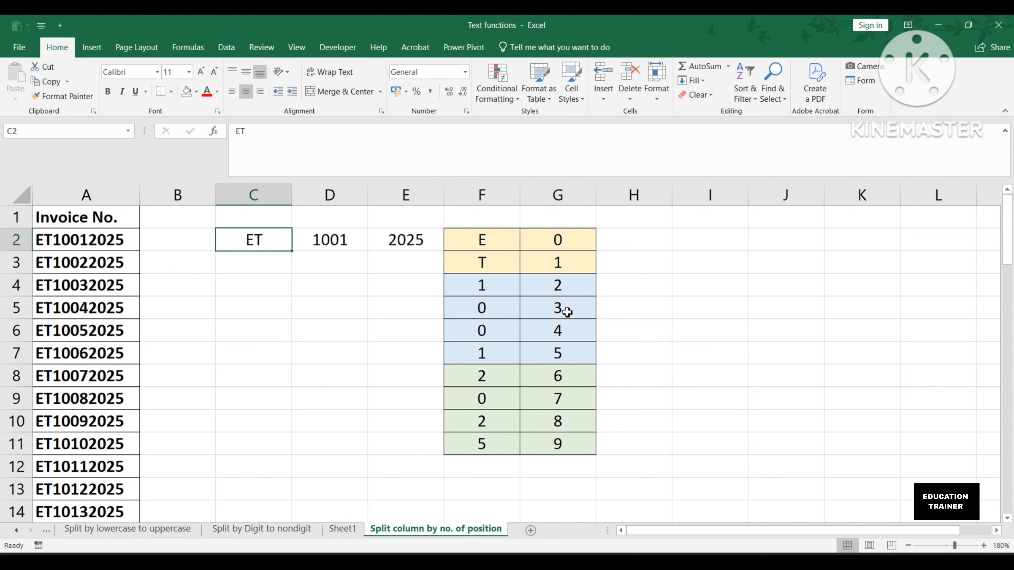
key(ctrl+space)
key(Right)
key(ctrl+space)
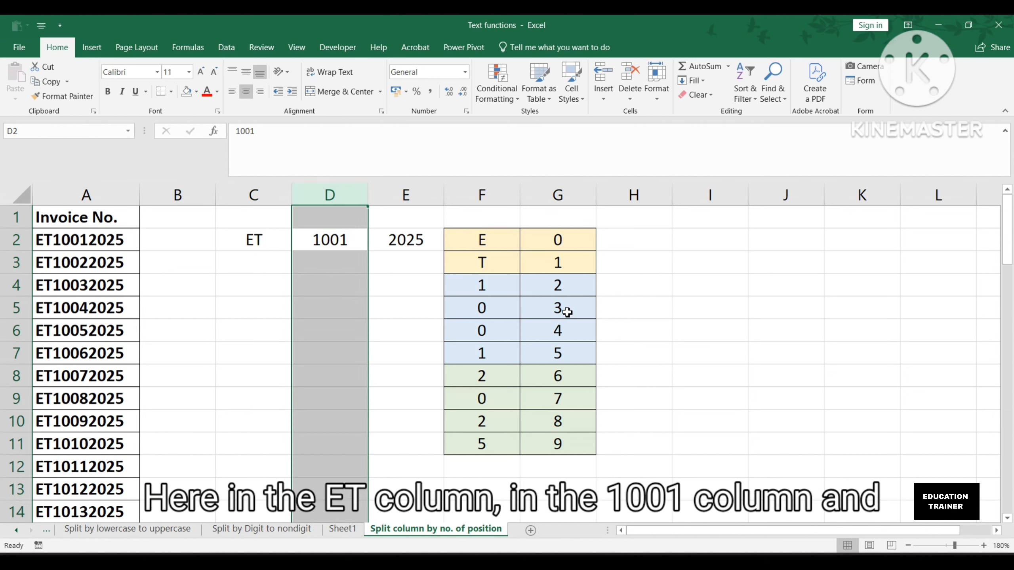
key(Right)
key(ctrl+space)
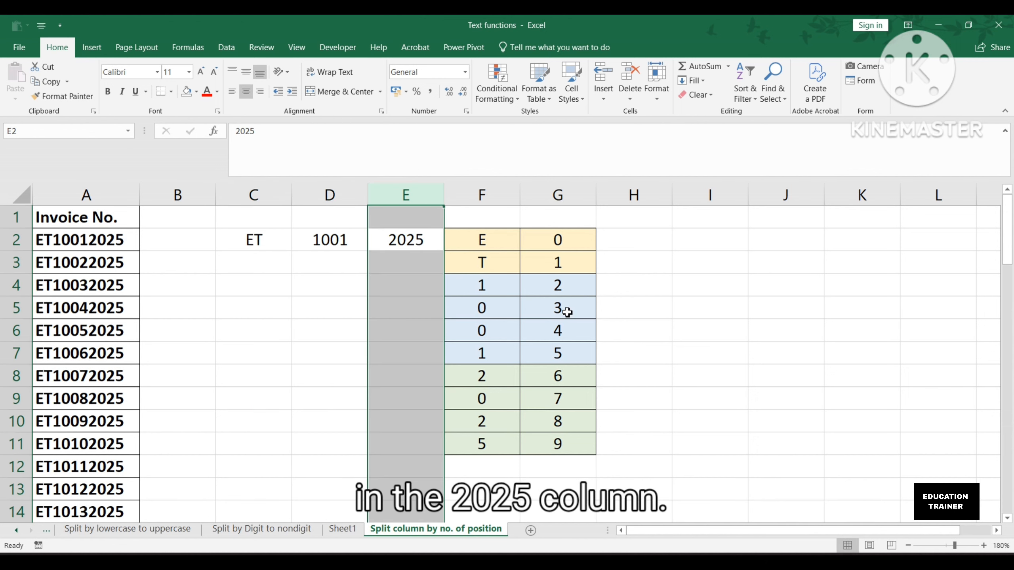
key(Left)
key(Right)
key(Left)
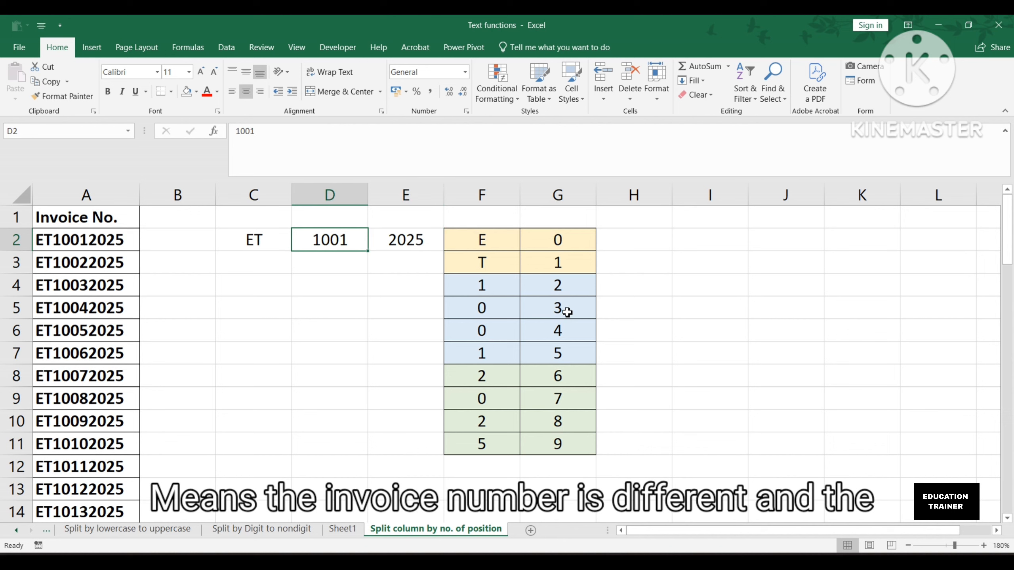
key(Left)
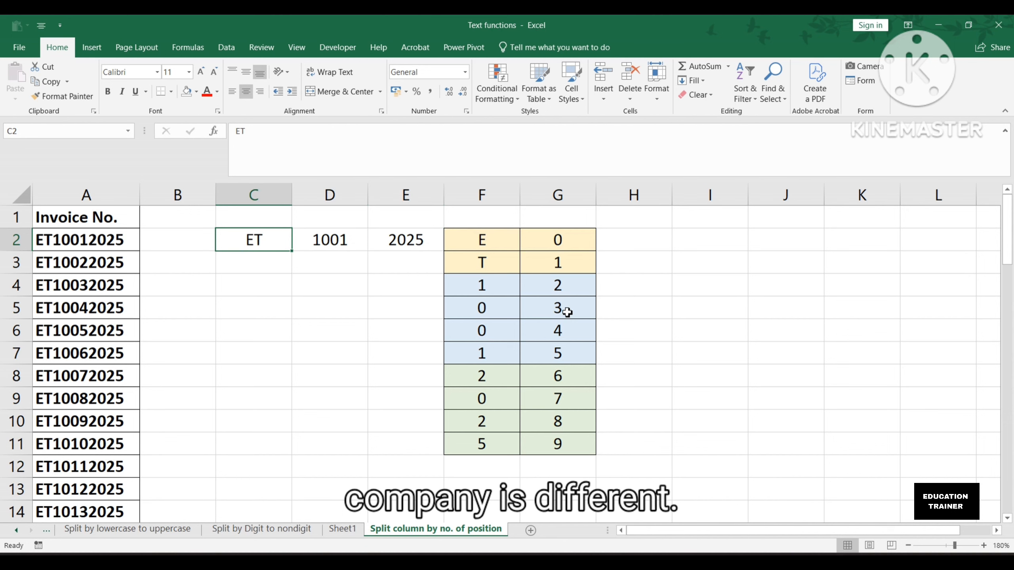
Count the characters of the invoice number in A4 with =LEN(A4) in cell C4
key(Down)
key(Down)
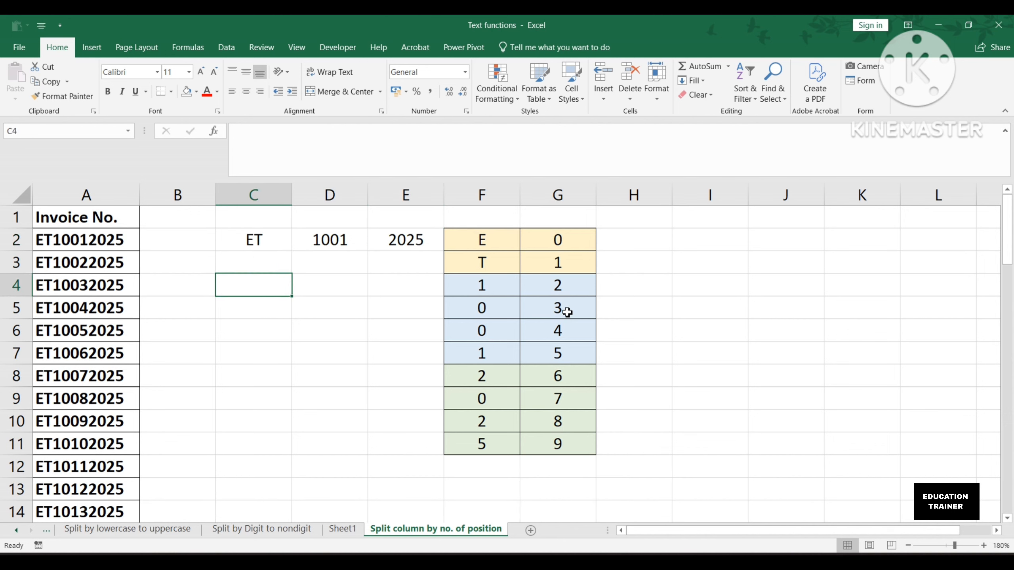
text(=LEN)
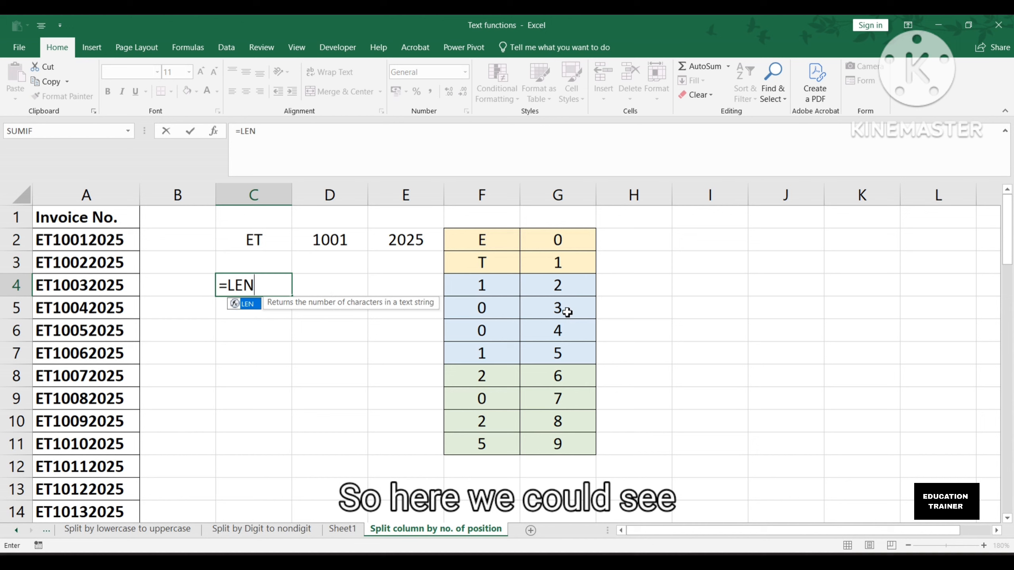
text(()
key(Left)
key(Left)
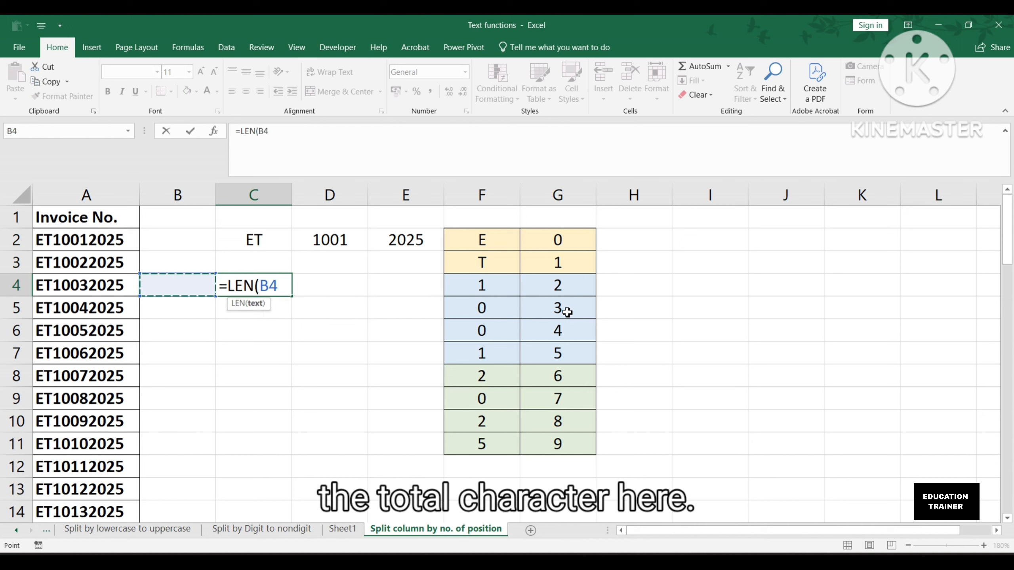
key(Return)
key(Up)
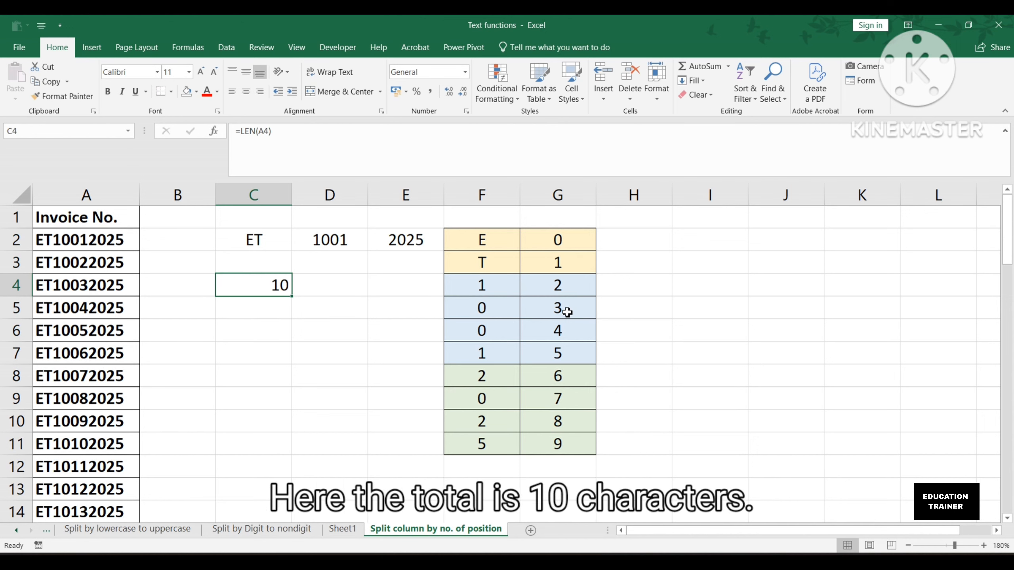
Compare the divided invoice parts in row 2 with the character count in C4
key(Left)
key(Up)
key(Up)
key(Right)
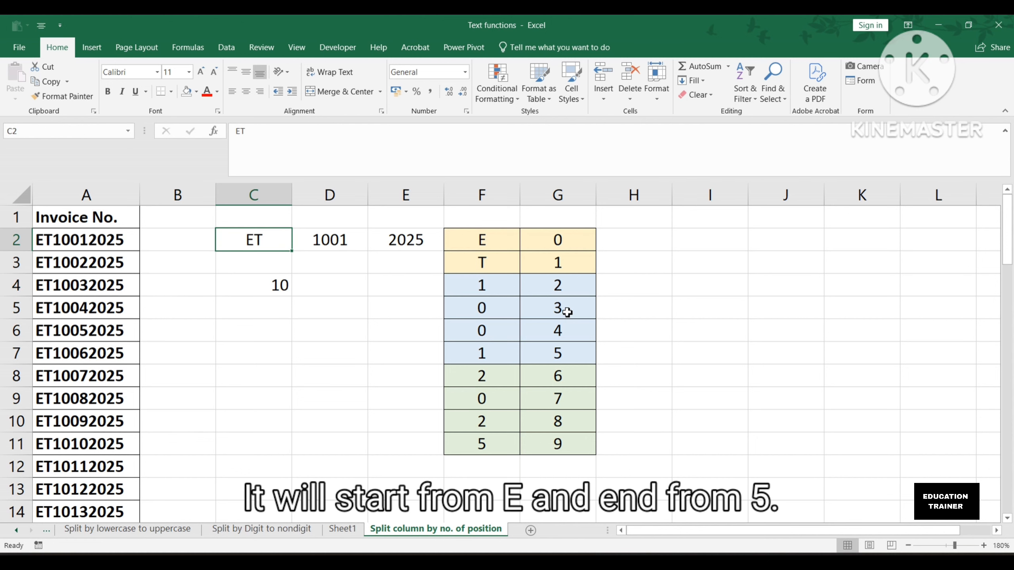
key(Right)
key(Right)
key(Left)
key(Down)
key(Down)
key(Left)
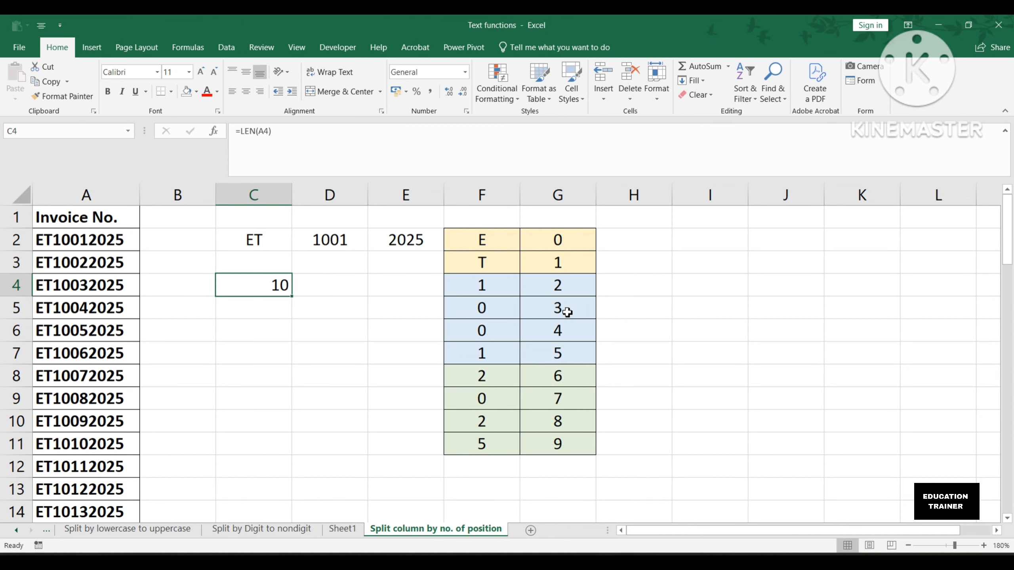
Clear the LEN formula from cell C4
key(Right)
key(Right)
key(Right)
key(Right)
key(Right)
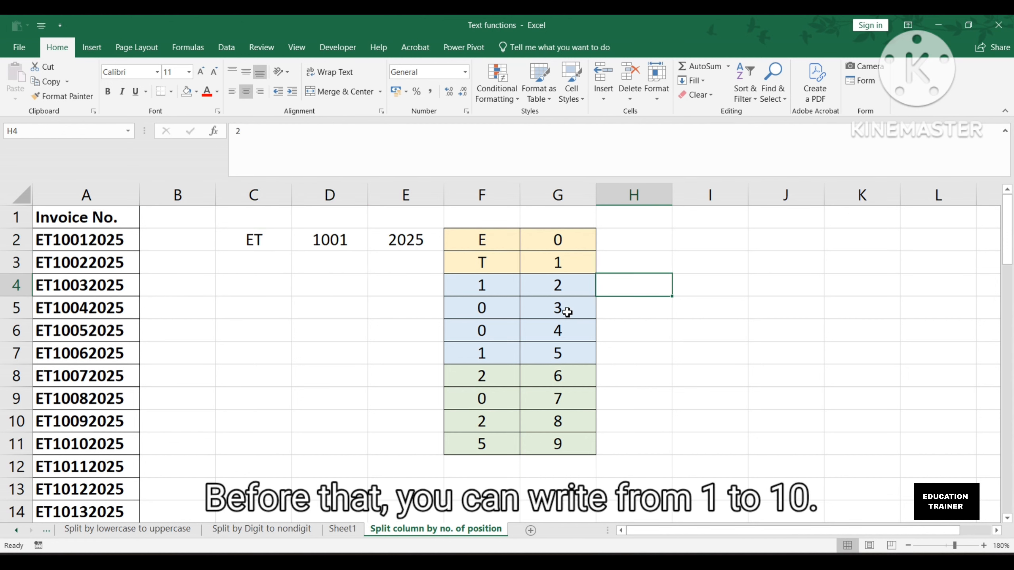
Enter the numbering range 1-10 in cell I3 and delete the entry
key(Right)
key(Up)
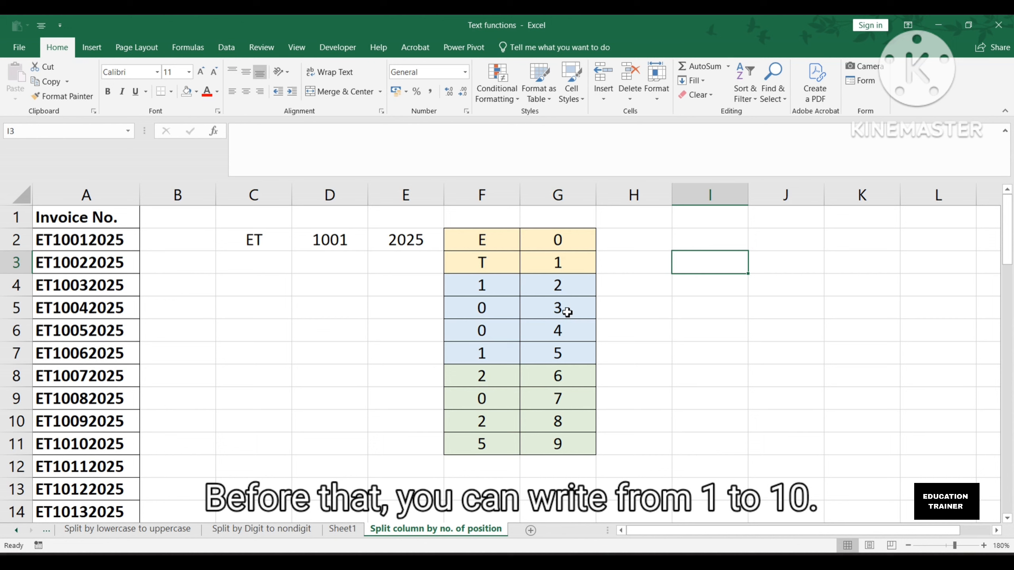
text(1-10)
key(Return)
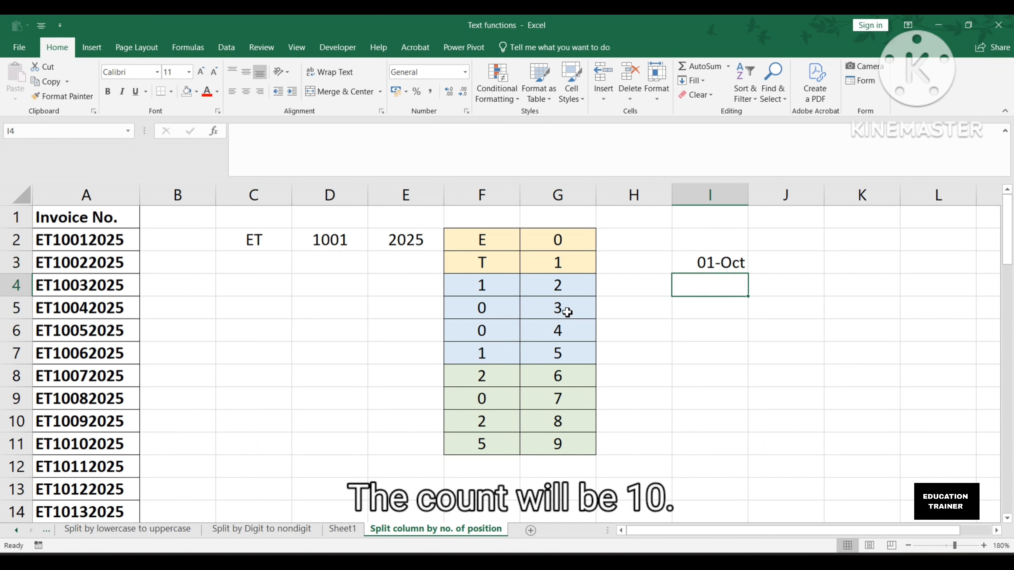
key(Up)
key(Right)
key(Left)
key(Delete)
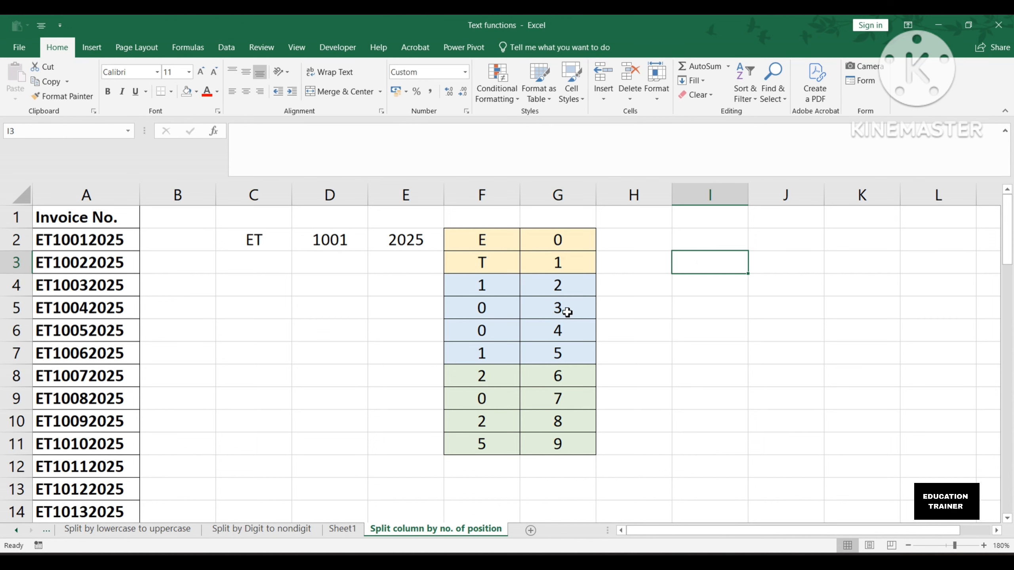
Enter the zero-based numbering range 0-9 in cell I3 and clear the cell
text(0-9)
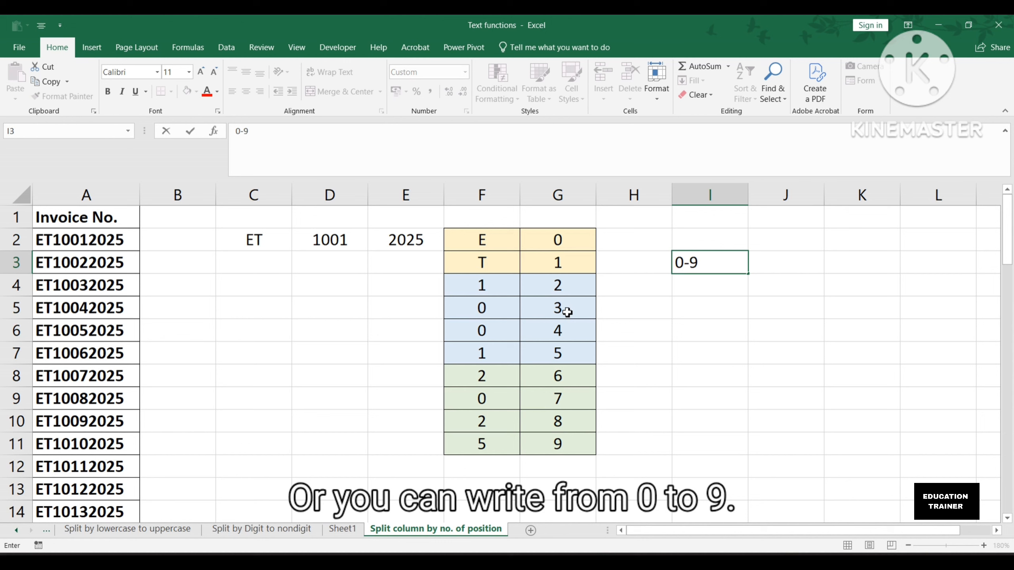
key(Return)
key(Up)
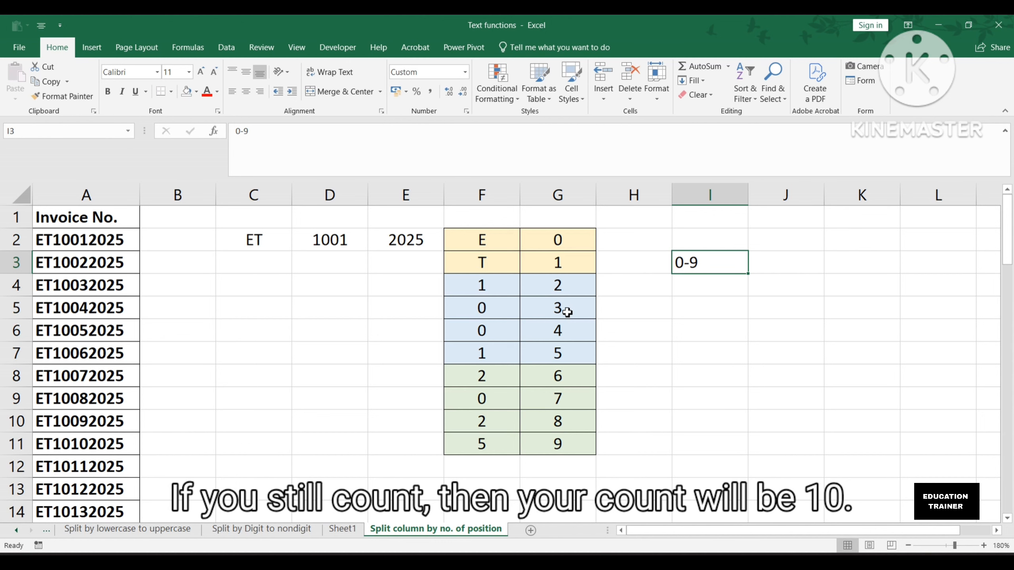
key(Down)
key(Up)
key(Delete)
Examine the first characters and their zero-based position numbers in the colored table in columns F and G
key(Left)
key(Left)
key(Left)
key(Left)
key(Left)
key(Left)
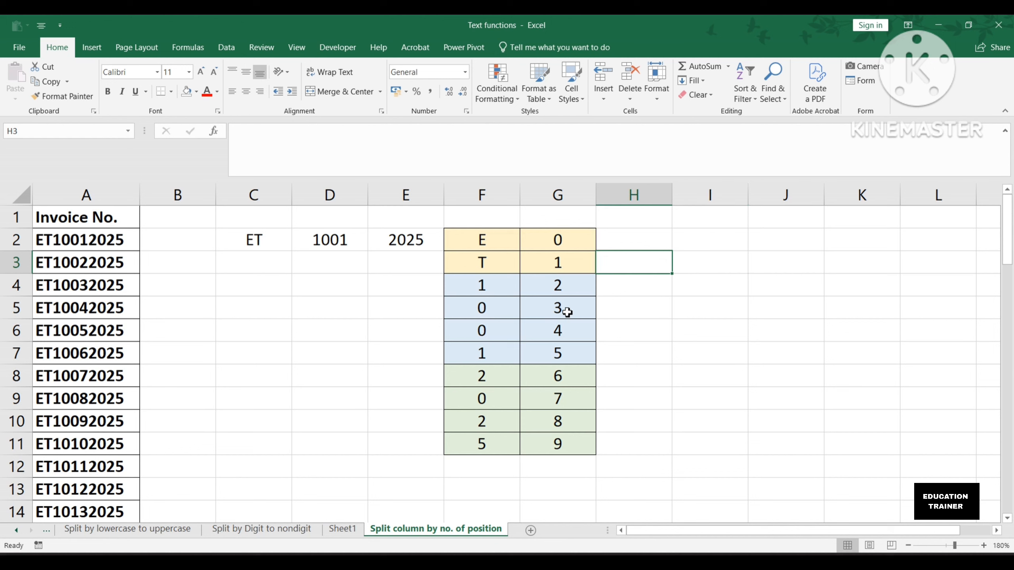
key(Right)
key(Right)
key(Right)
key(Right)
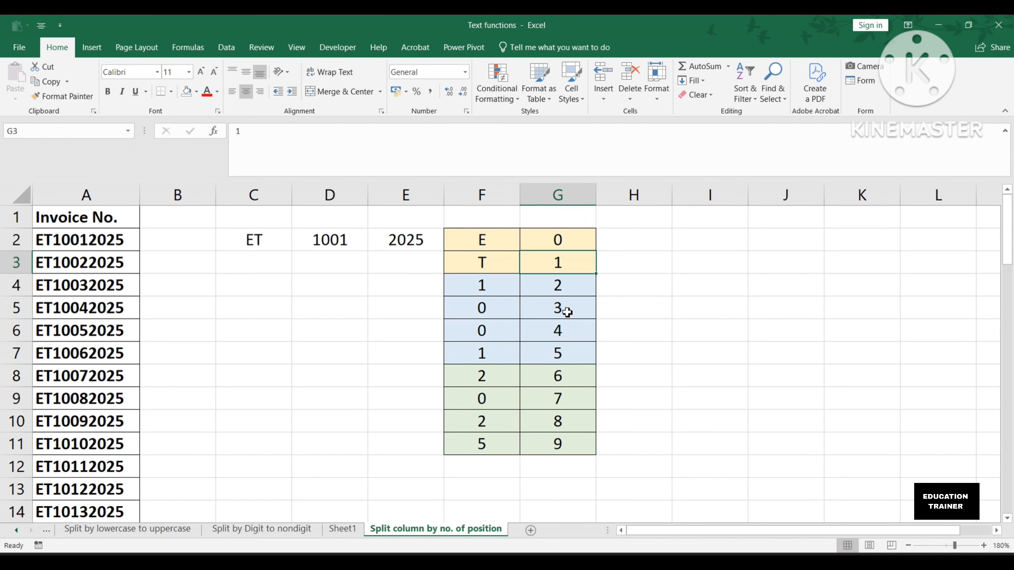
key(Right)
key(Up)
key(Left)
key(Down)
key(Left)
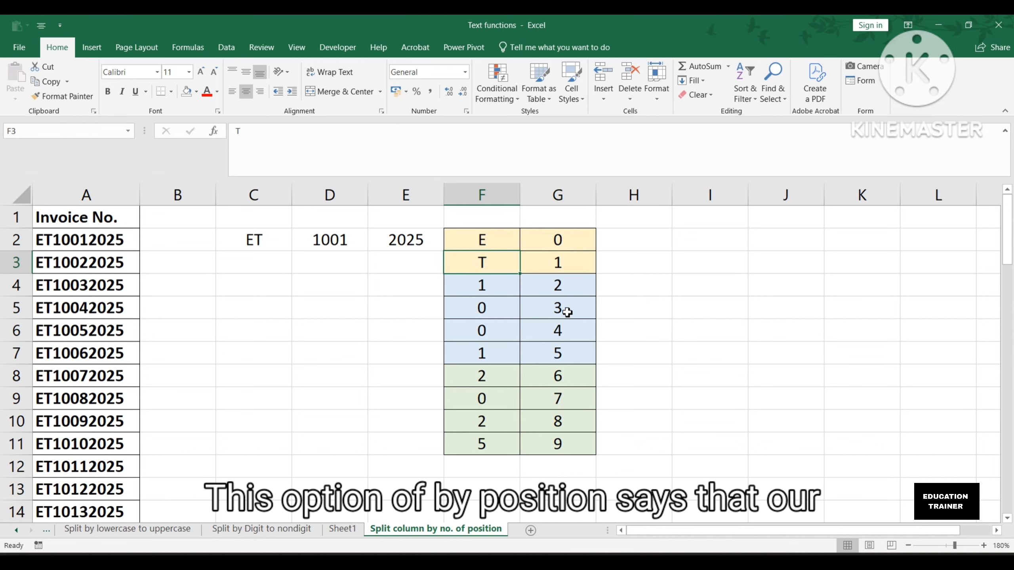
Check the BY POSITIONS option in the split column list of the TEXT FUNCTIONS INTRO workbook
key(Left)
key(Left)
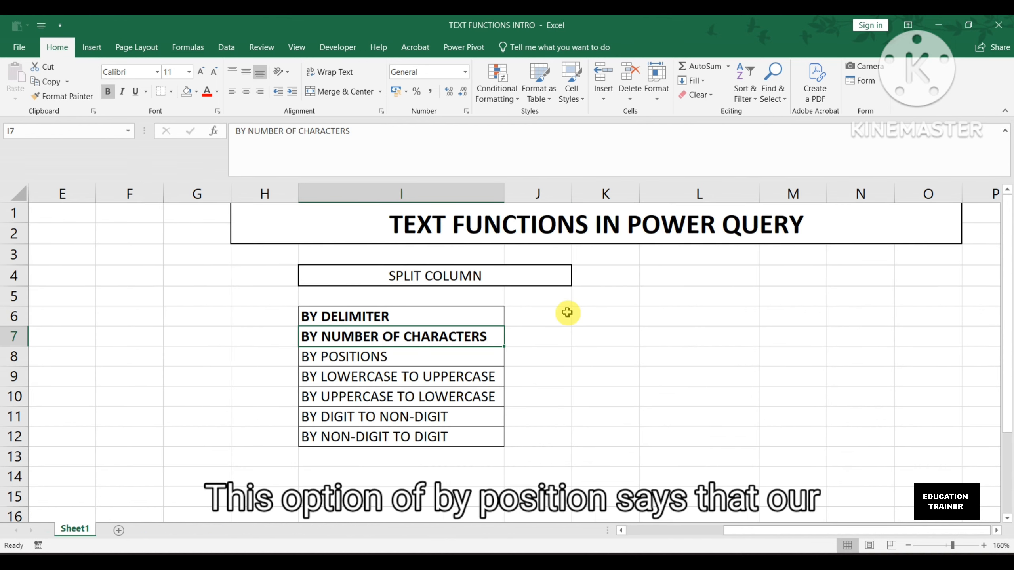
key(Down)
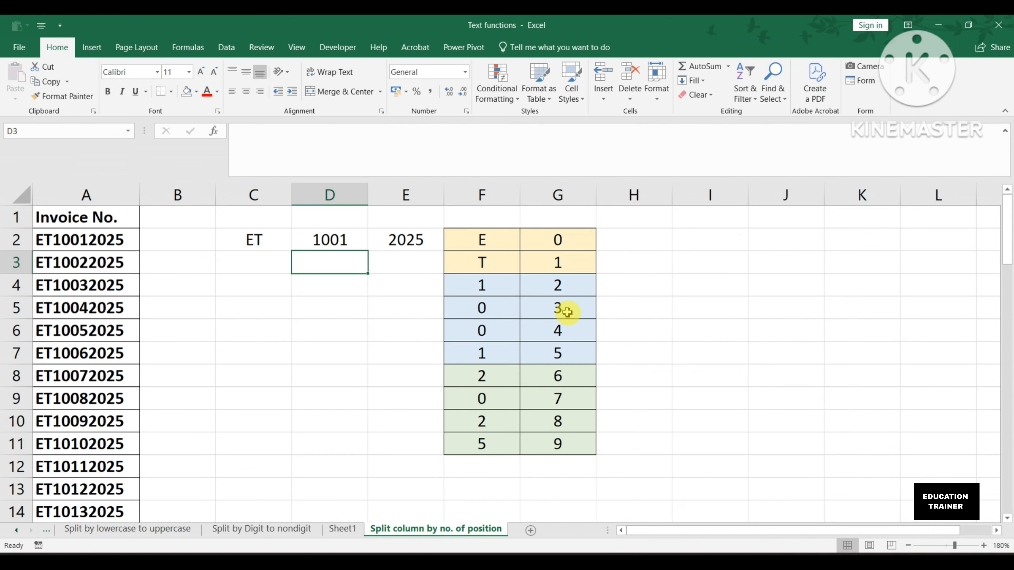
In the Text functions workbook, examine the transposed characters in F2:F11 alongside their position numbers in G2:G11
key(Right)
key(Right)
key(Right)
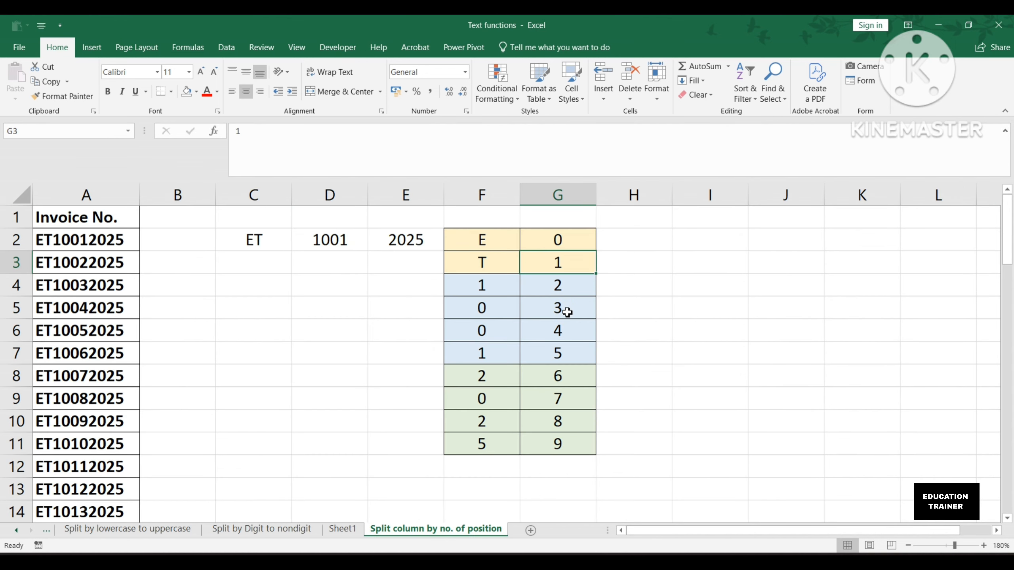
key(Up)
key(Left)
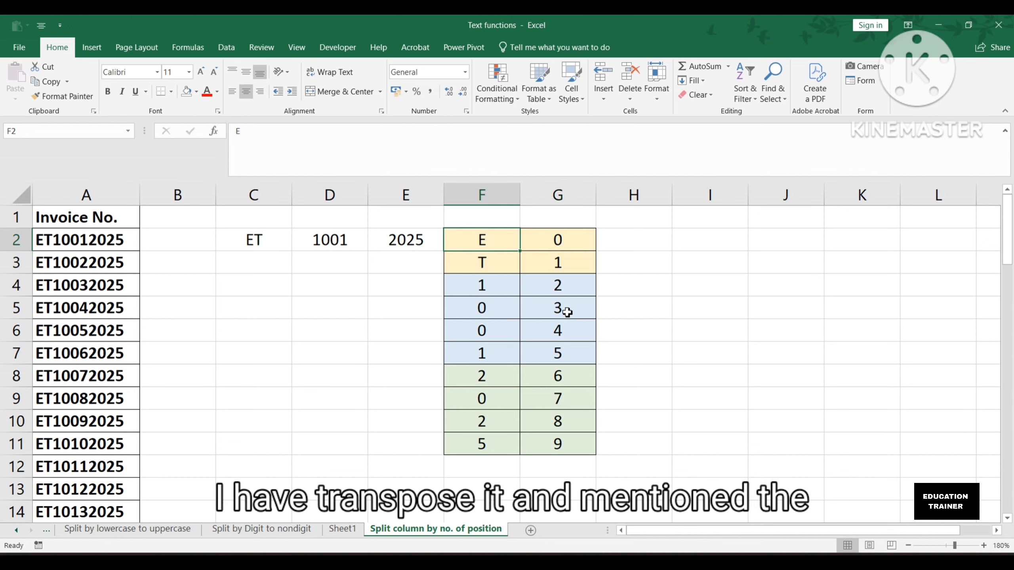
key(ctrl+shift+Down)
key(Right)
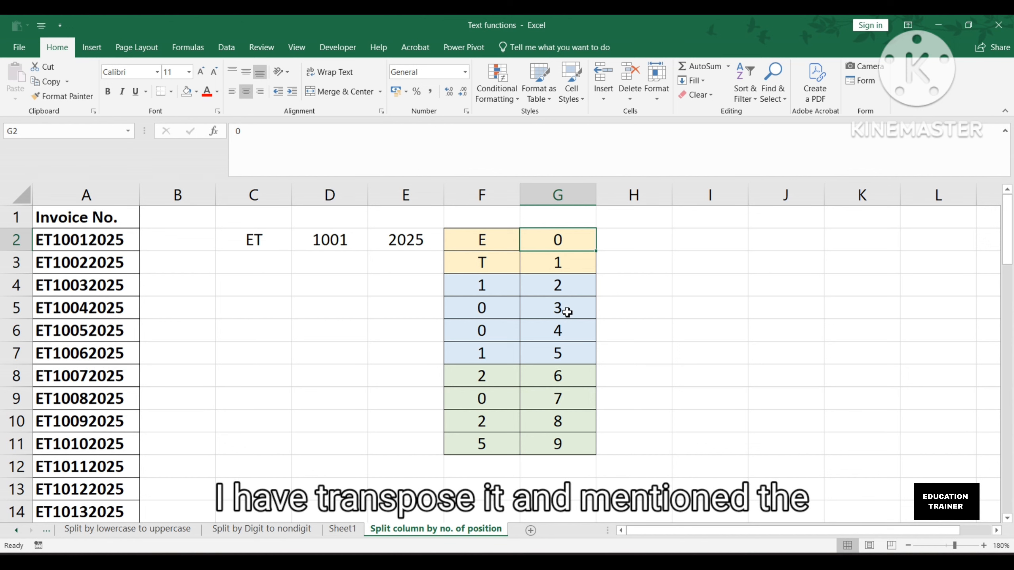
key(ctrl+shift+Down)
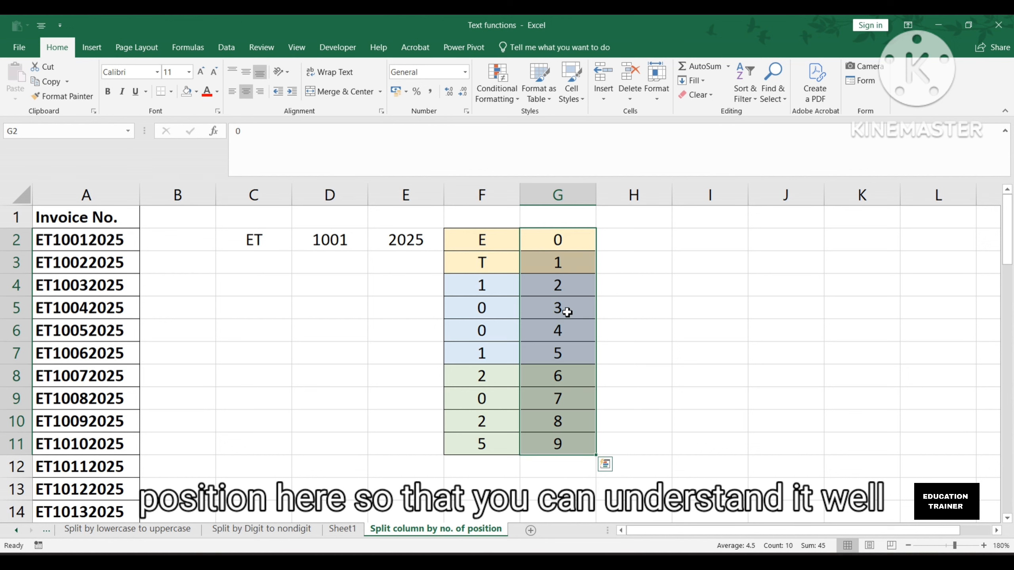
Begin an OFFSET formula in cell I4 and discard the entry
key(Right)
key(Right)
key(Down)
key(Down)
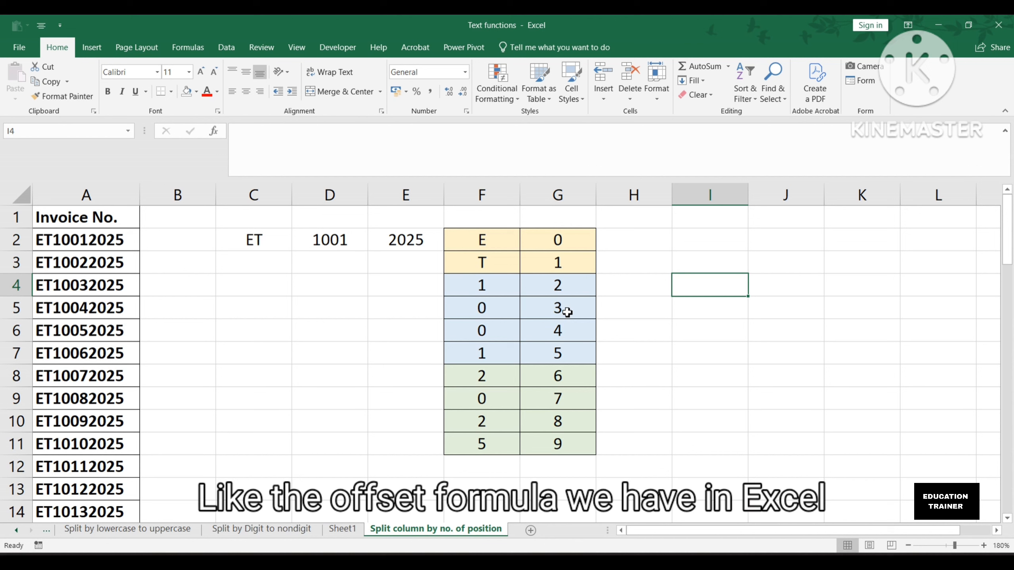
text(-)
key(BackSpace)
text(=OFF)
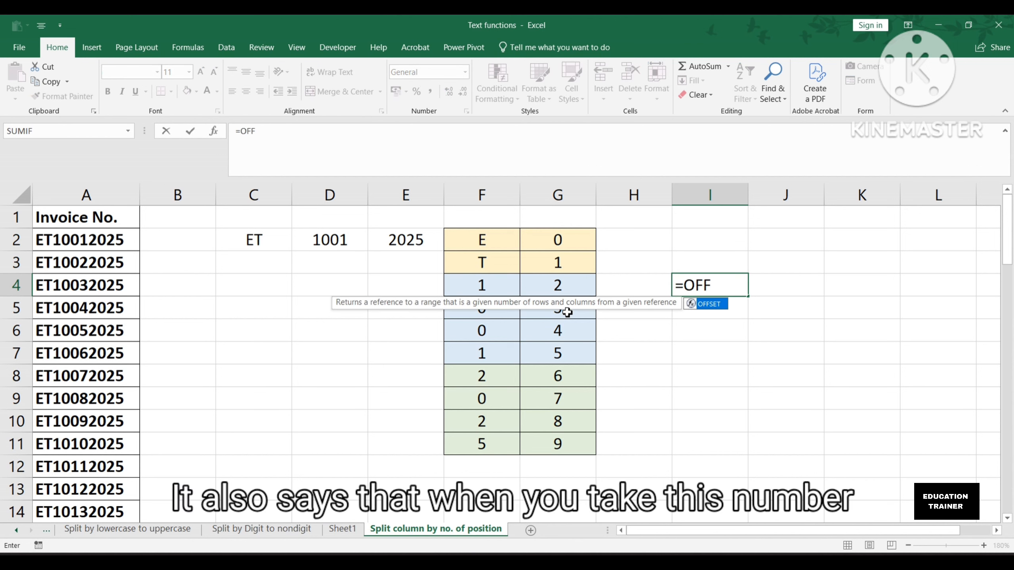
key(BackSpace)
key(BackSpace)
key(BackSpace)
key(BackSpace)
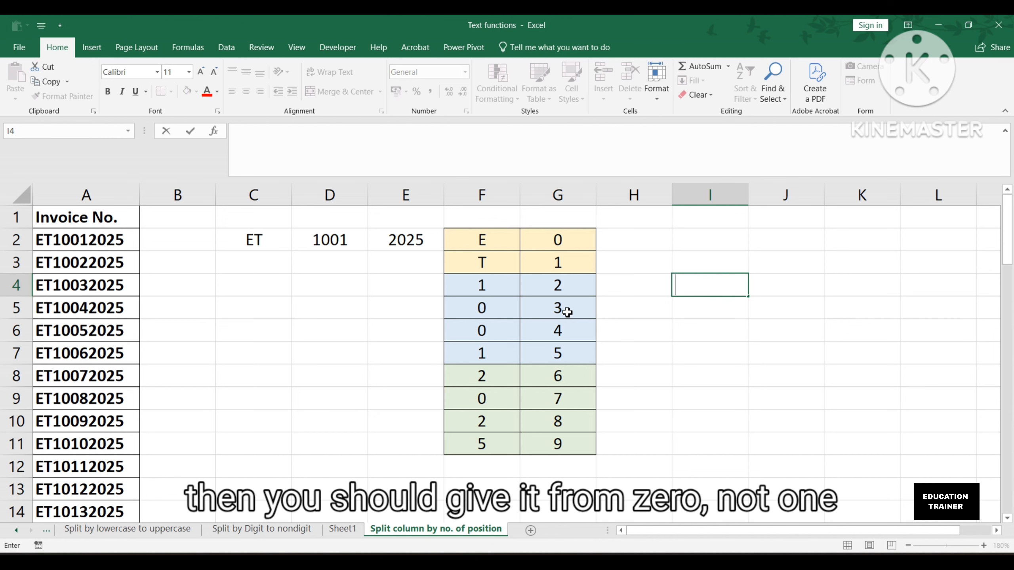
key(Escape)
Highlight the position numbers in G2:G11 to review the zero-based numbering
key(Left)
key(Left)
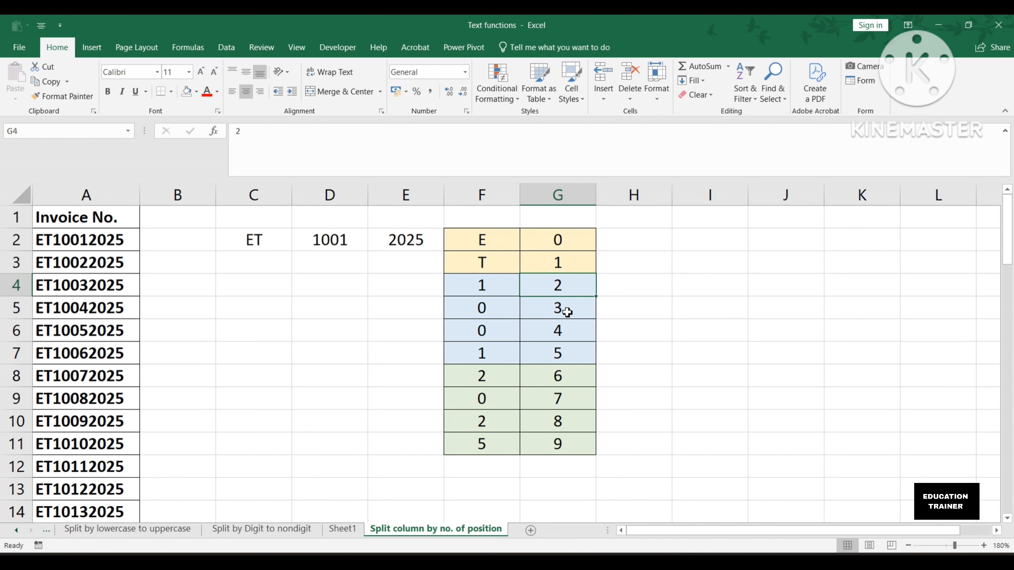
key(Up)
key(Up)
key(ctrl+shift+Down)
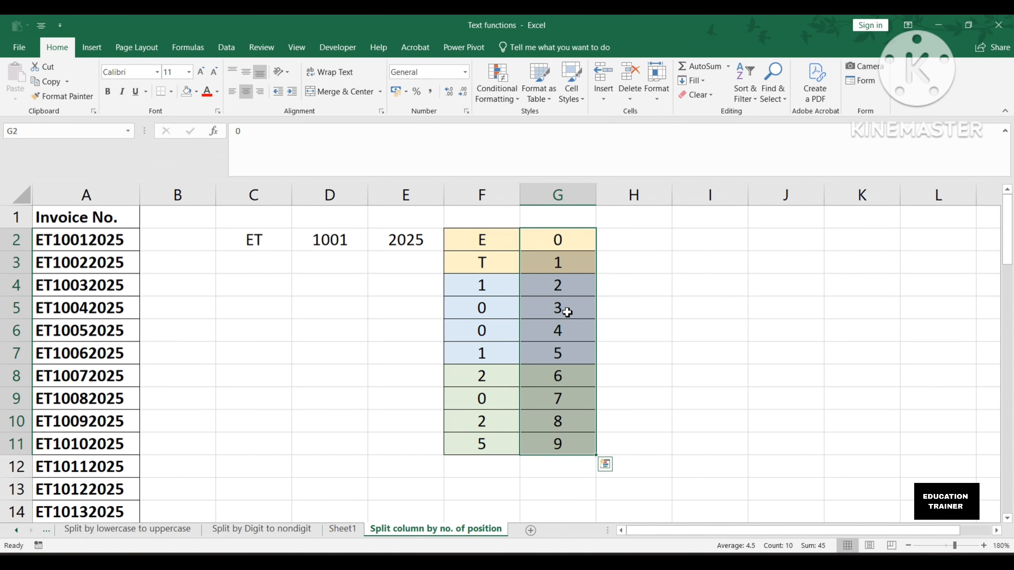
Highlight the yellow, blue and green groups in rows 2-3, 4-7 and 8-11 in turn to examine the intended column splits
key(Left)
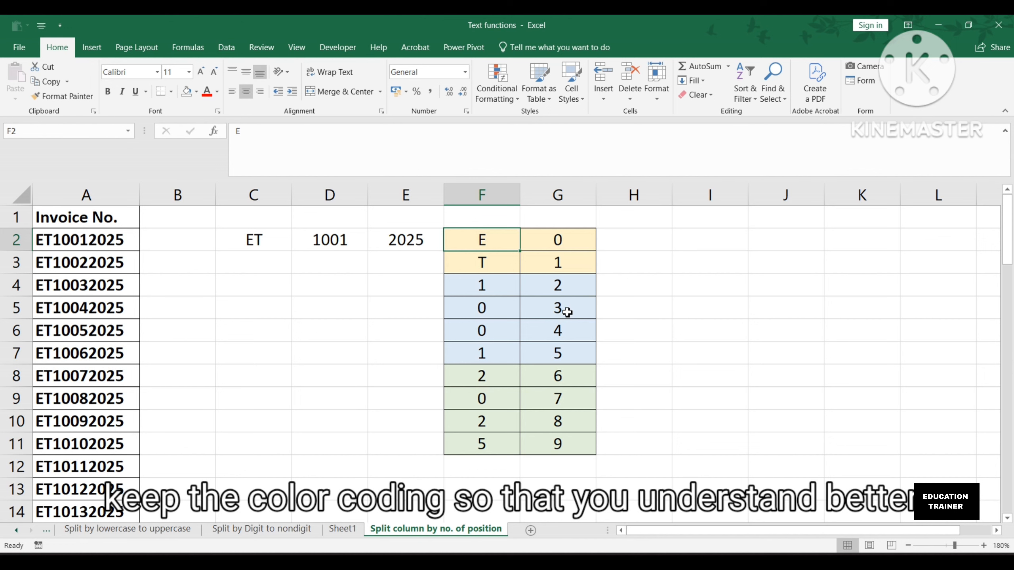
key(shift+Down)
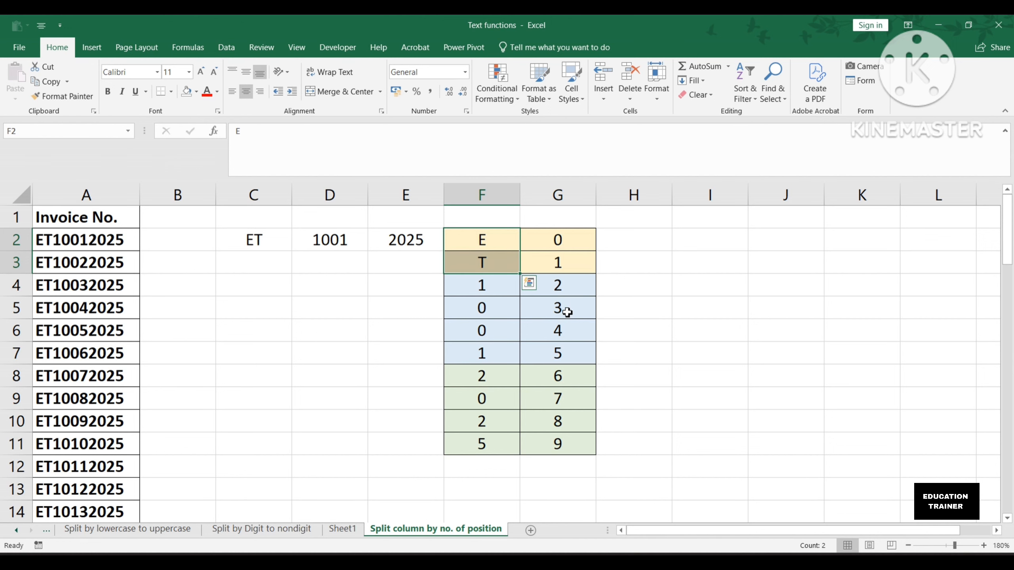
key(shift+space)
key(Down)
key(Down)
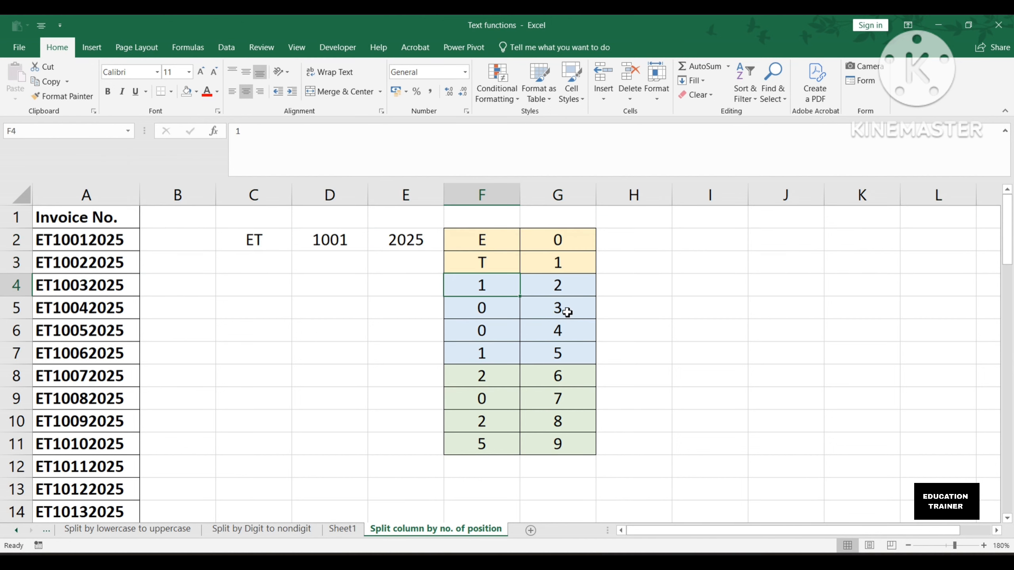
key(shift+space)
key(shift+Down)
key(shift+Down)
key(Down)
key(Down)
key(Down)
key(Down)
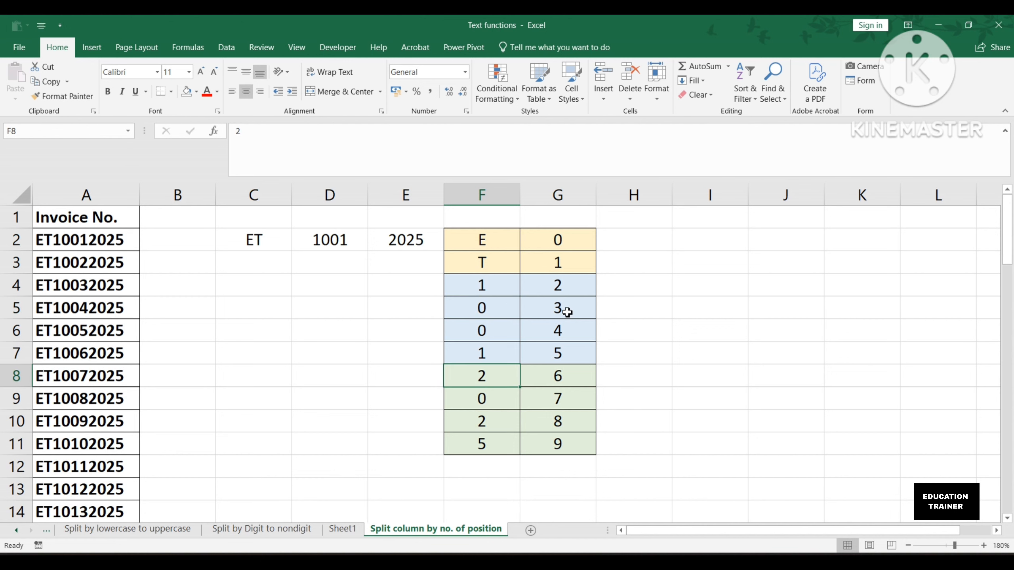
key(shift+space)
key(shift+Down)
key(shift+Down)
key(shift+Down)
key(shift+Down)
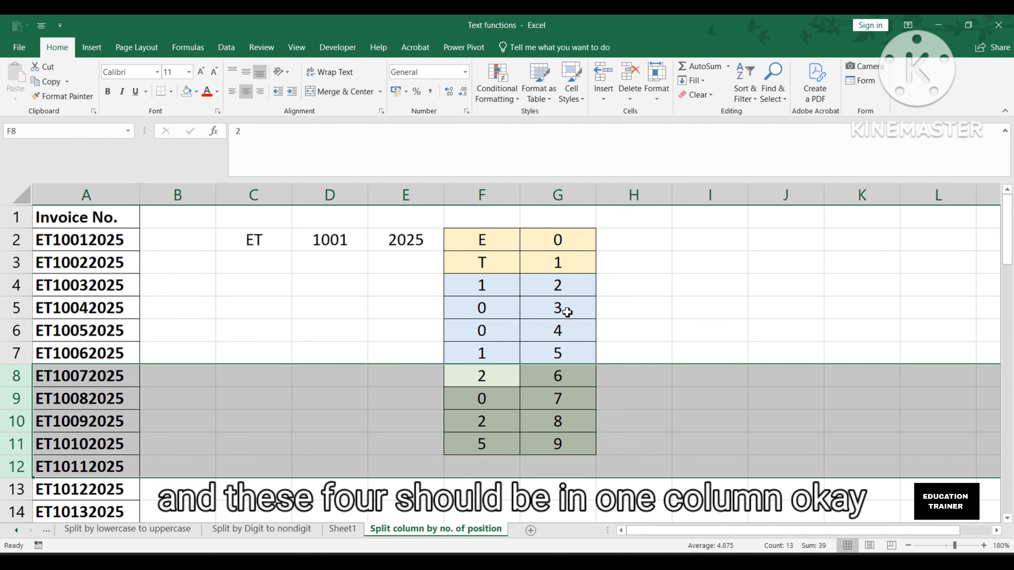
key(shift+Up)
Examine the position numbers where the yellow group and the blue group begin, in cells G2 and G4
key(ctrl+Up)
key(Right)
key(Left)
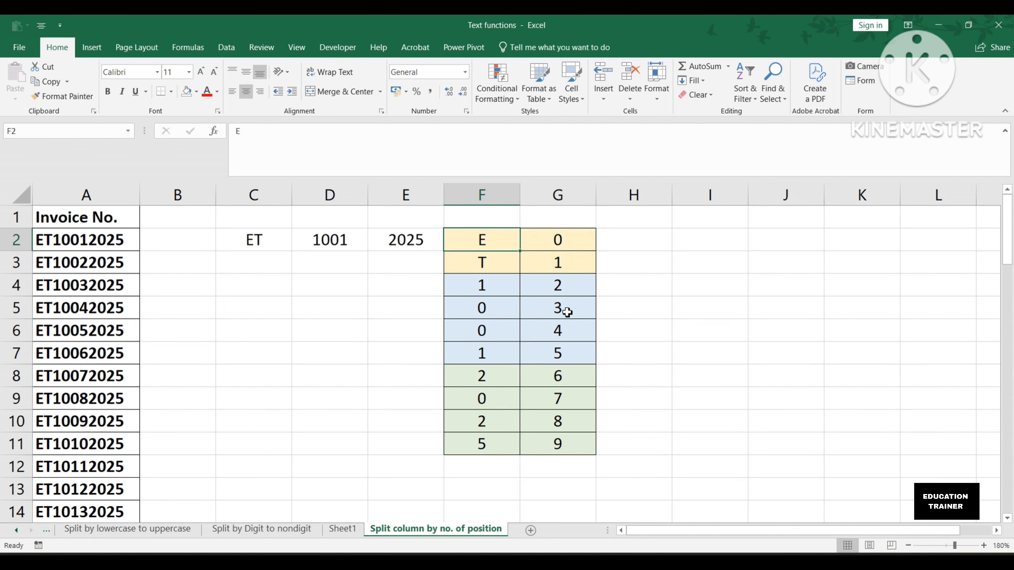
key(Right)
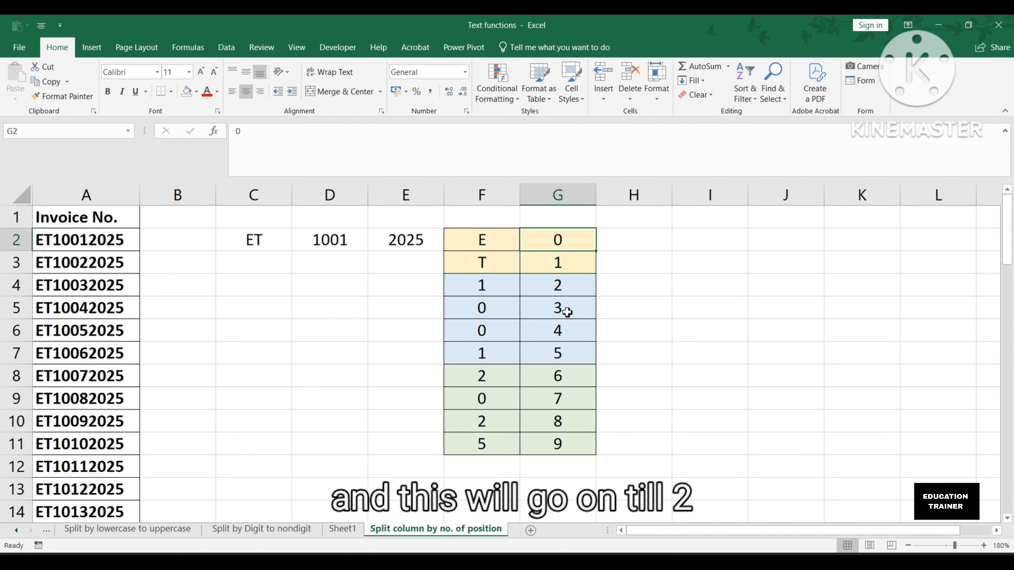
key(Down)
key(Down)
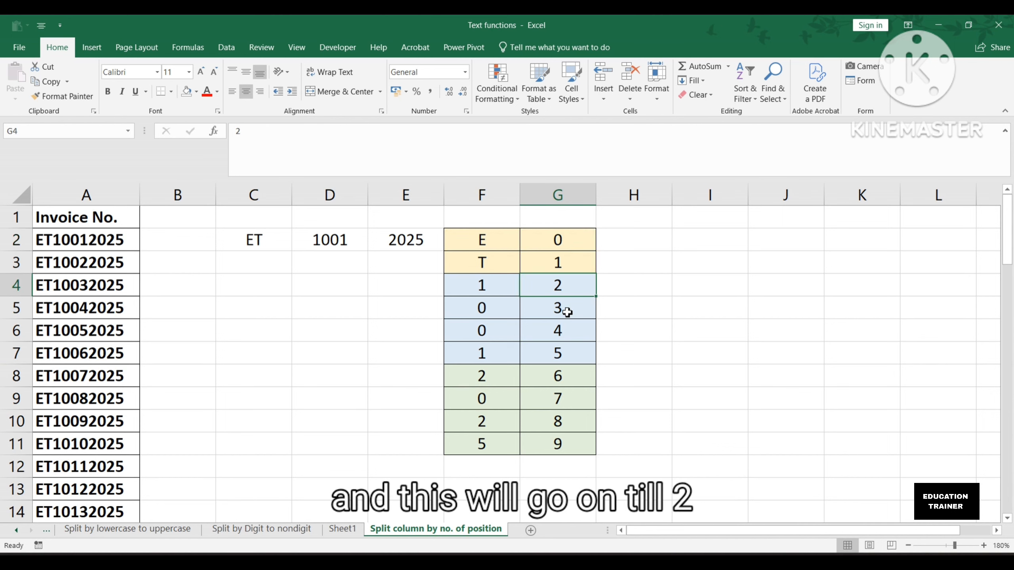
key(Left)
key(shift+space)
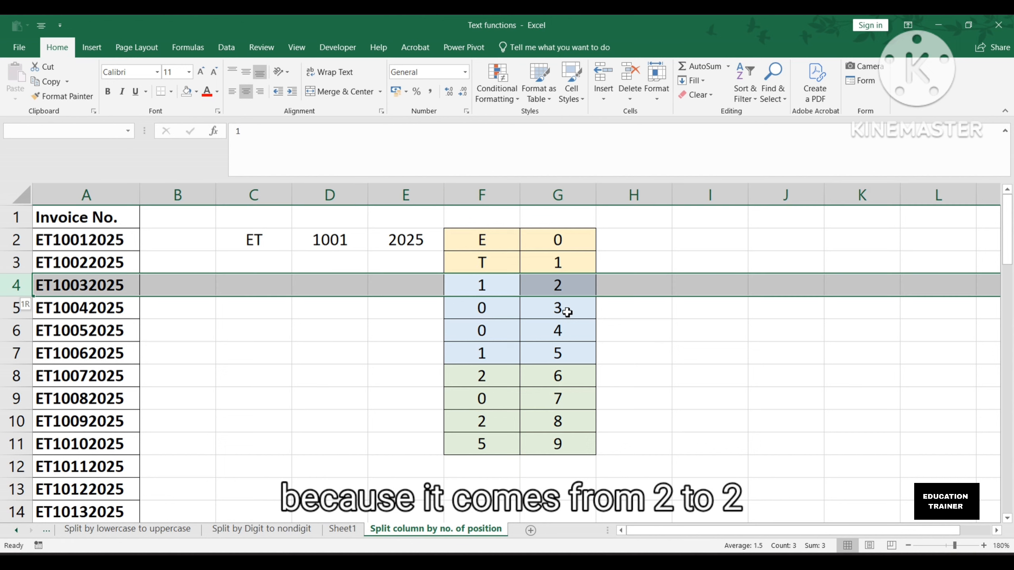
key(Left)
key(Right)
key(Left)
key(Up)
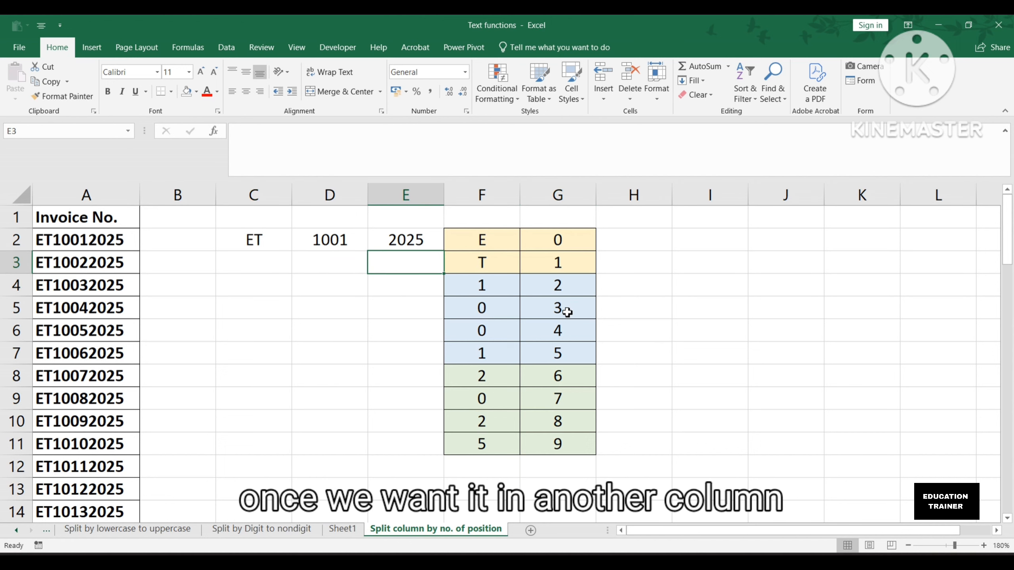
Compare the split sample in row 2 with the E and T characters and their positions in F2:G3
key(Left)
key(Up)
key(Right)
key(Right)
key(Right)
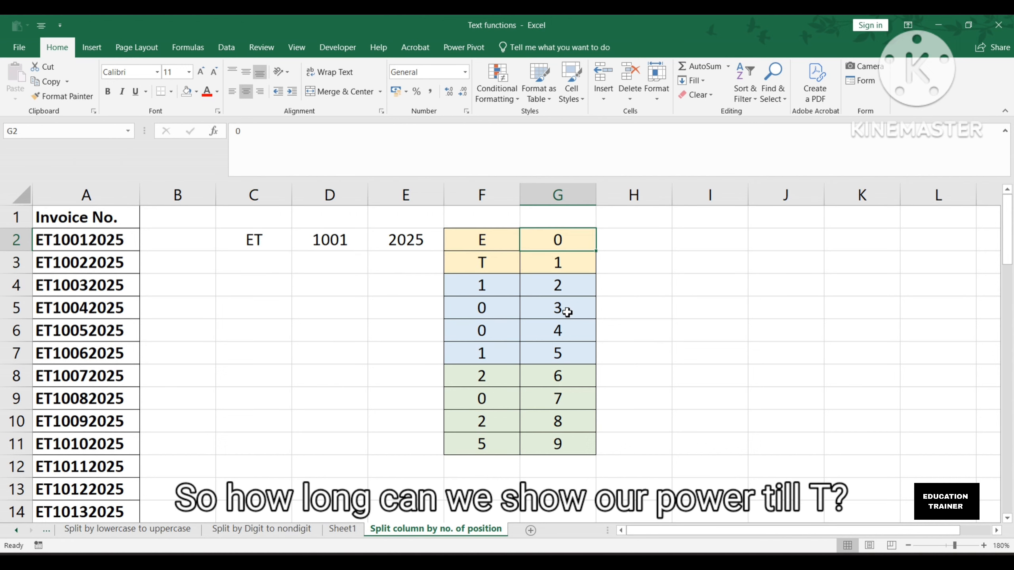
key(shift+Down)
key(Left)
key(Down)
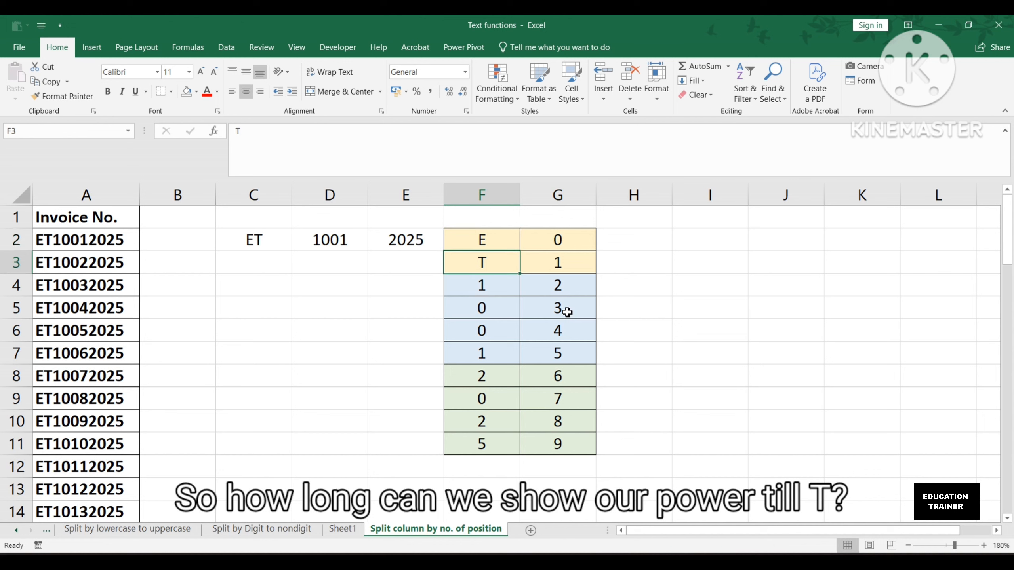
Enter 0 in cell I3 as the starting position for the E and T group
key(Up)
key(Right)
key(Right)
key(Right)
key(shift+Down)
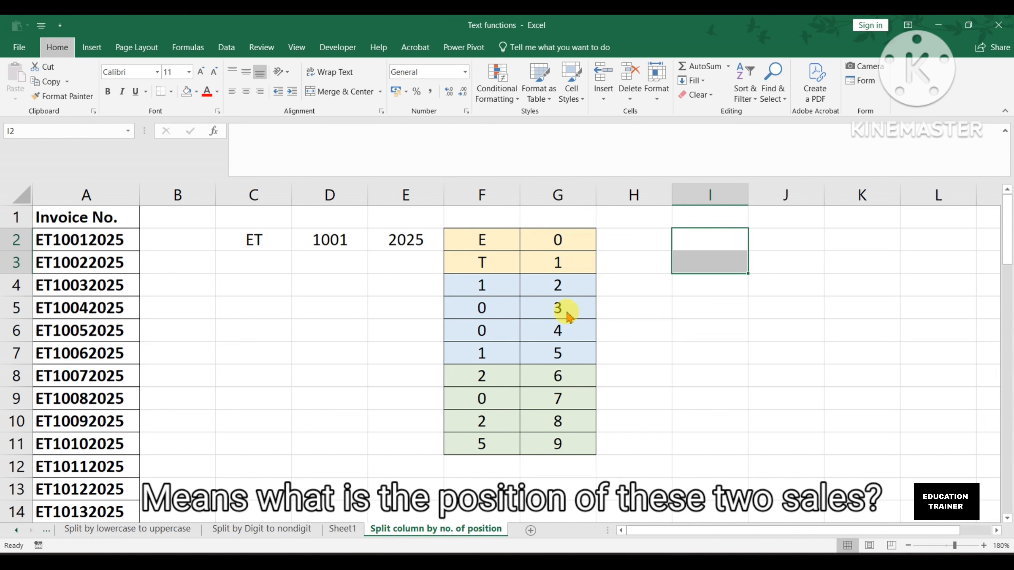
key(Down)
text(0)
key(Return)
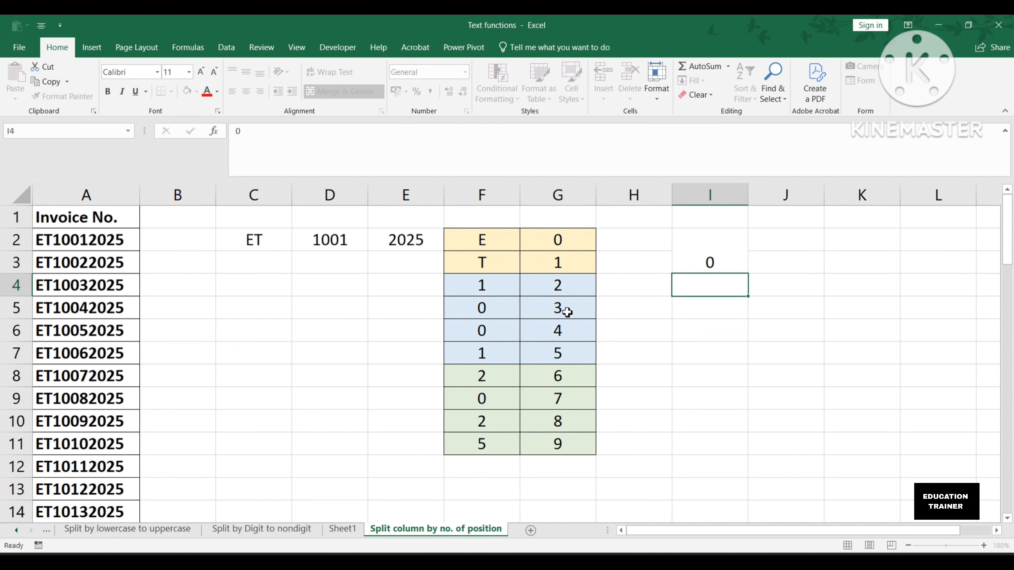
Review the 0 in cell I3 against the E and T rows of the position table
key(Left)
key(Up)
key(Left)
key(Up)
key(Right)
key(Right)
key(shift+Down)
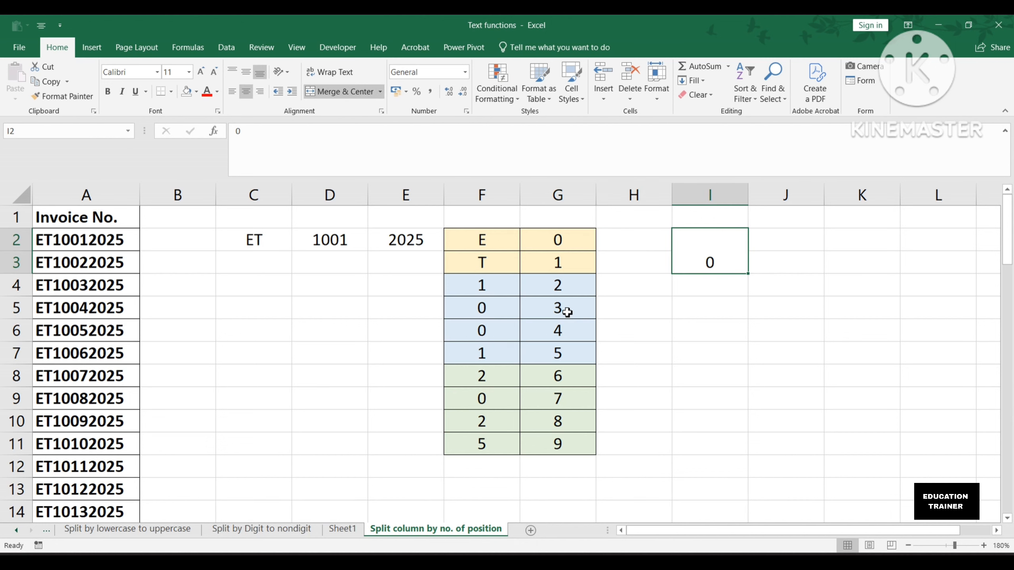
key(Left)
key(Left)
key(Down)
key(Left)
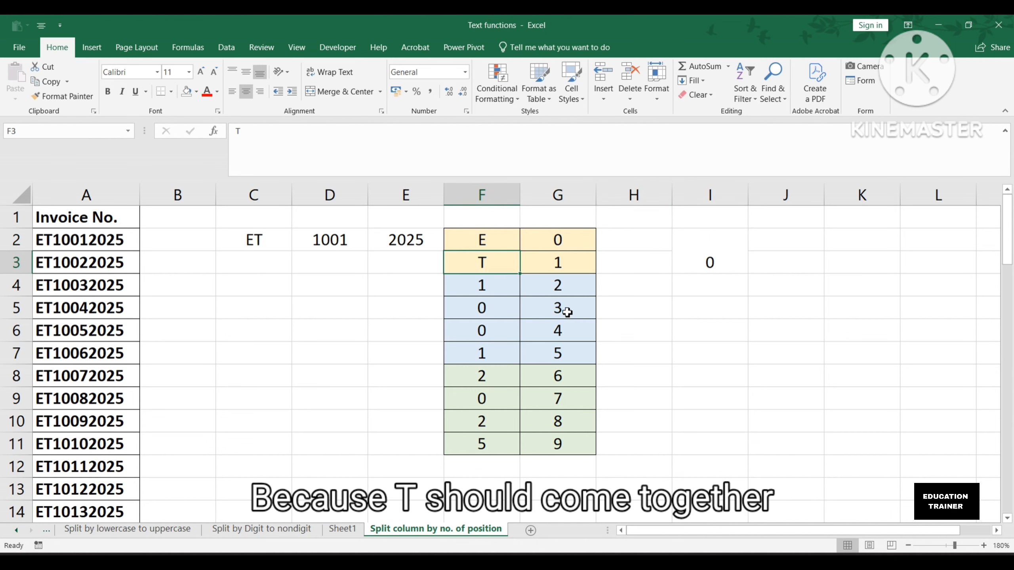
Color the text of the T row in F3:G3 red
key(Right)
key(Left)
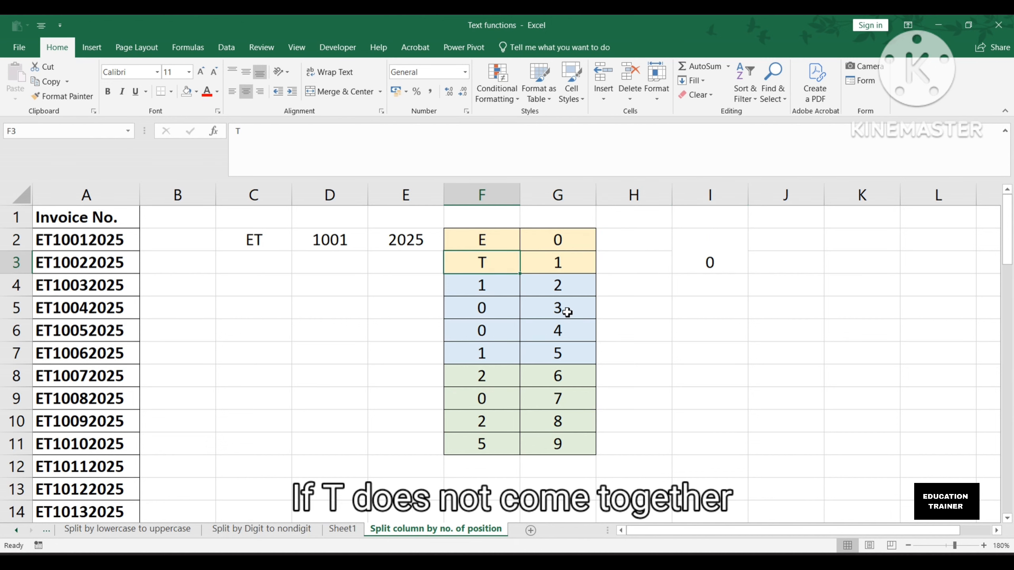
key(shift+Right)
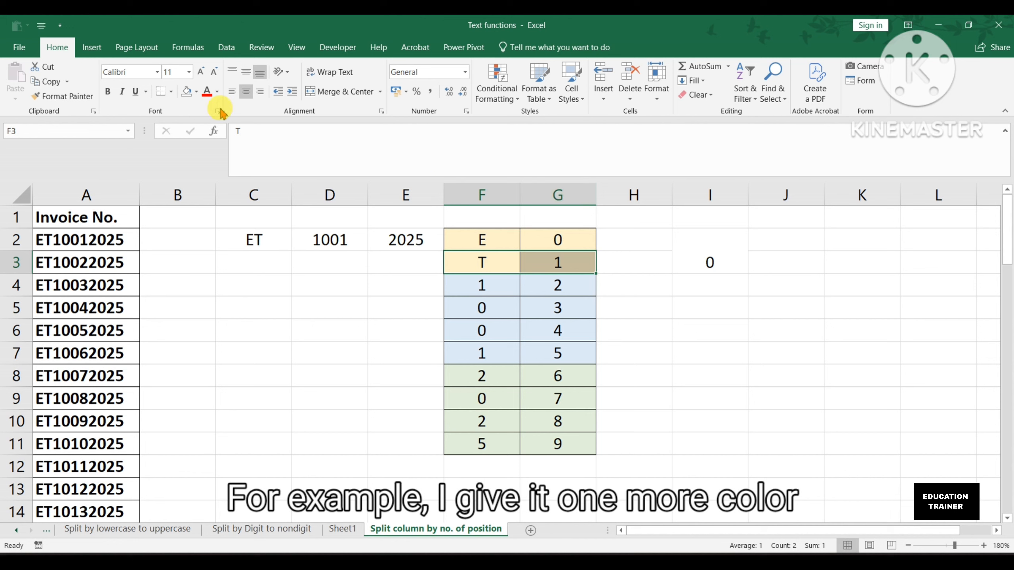
click(206, 91)
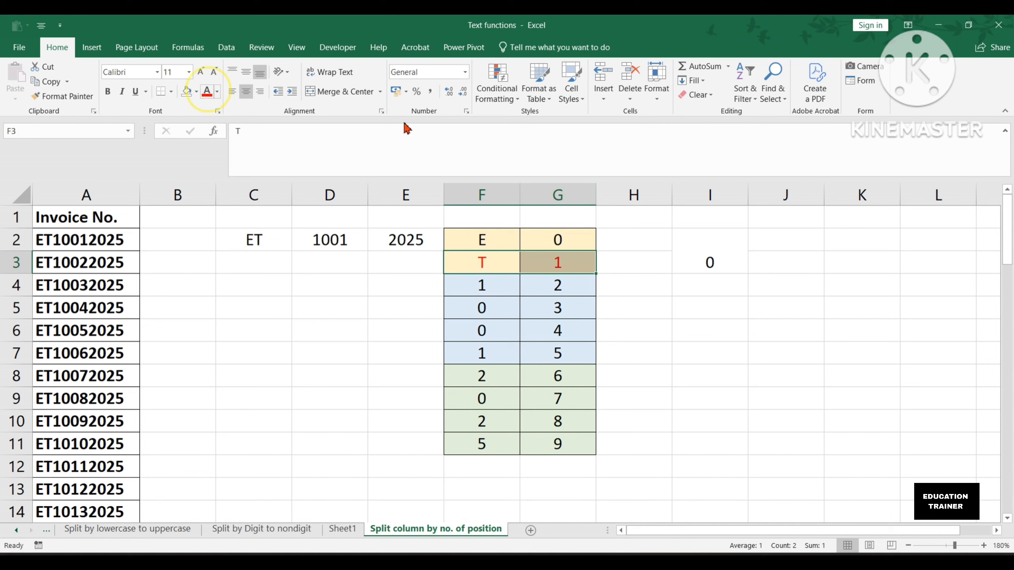
click(573, 241)
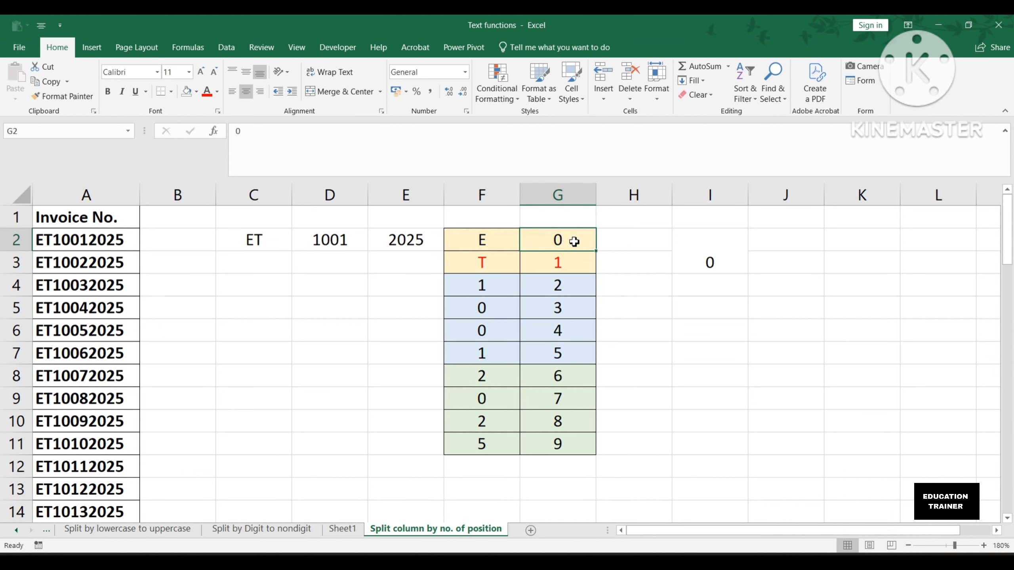
Examine the E row and the T row separately, as if each character needed its own starting position
key(Right)
key(Right)
key(Left)
key(Left)
key(shift+space)
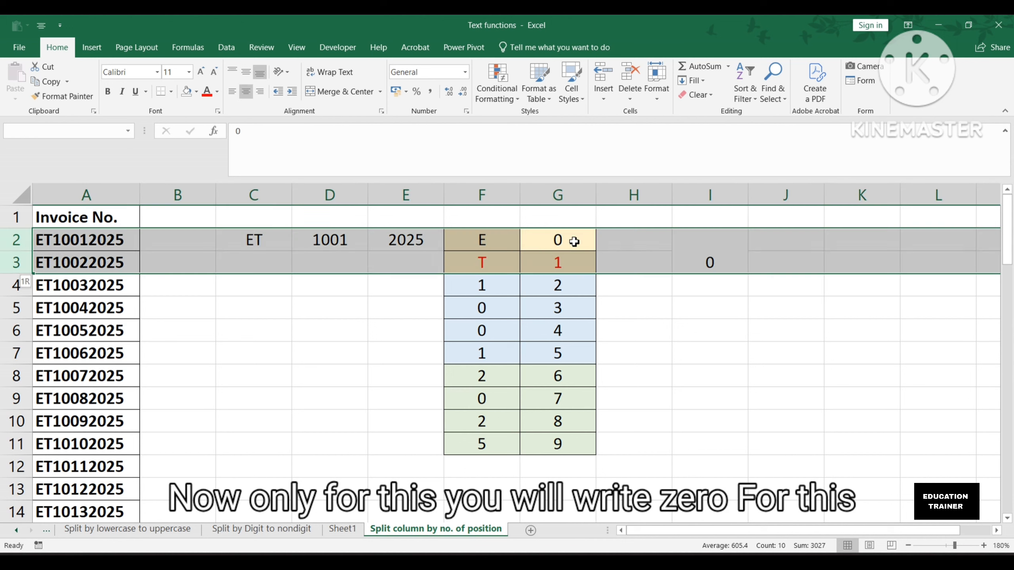
key(Left)
key(Left)
key(shift+Right)
key(shift+Right)
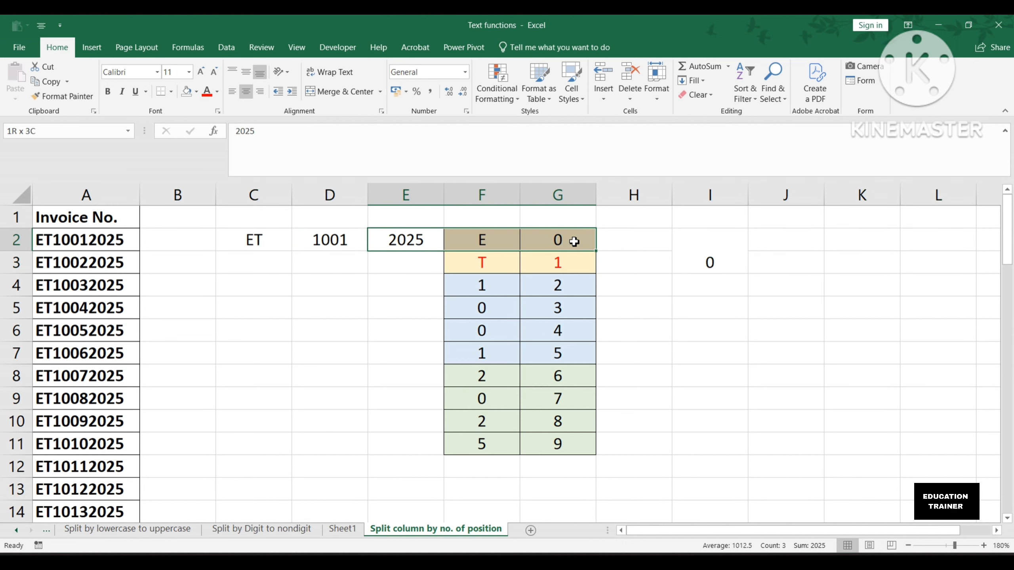
key(Down)
key(Right)
key(shift+Right)
key(shift+Left)
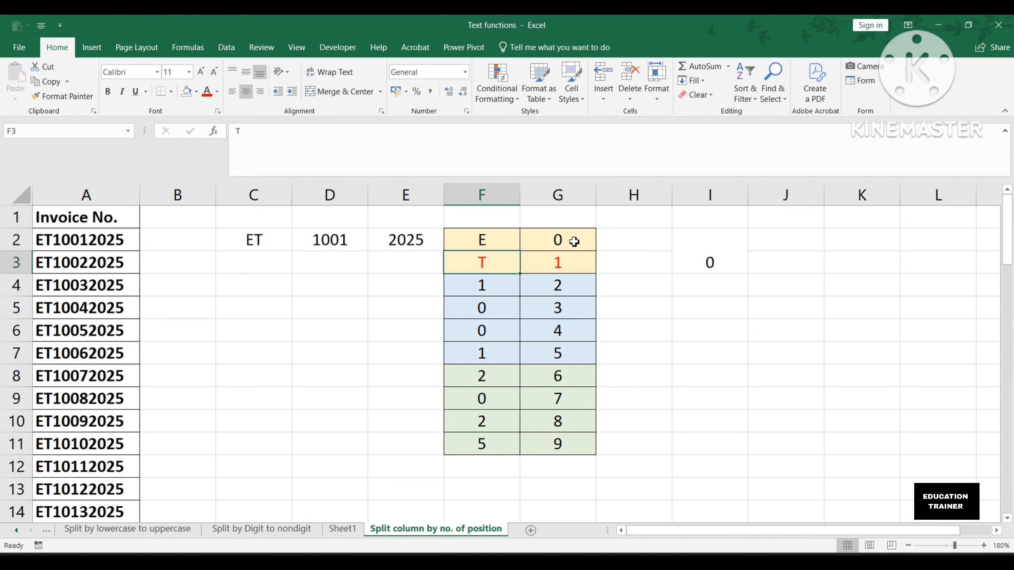
Remove the red font color from F3:G3 and highlight E and T together in F2:F3
key(shift+Right)
key(Up)
key(shift+Down)
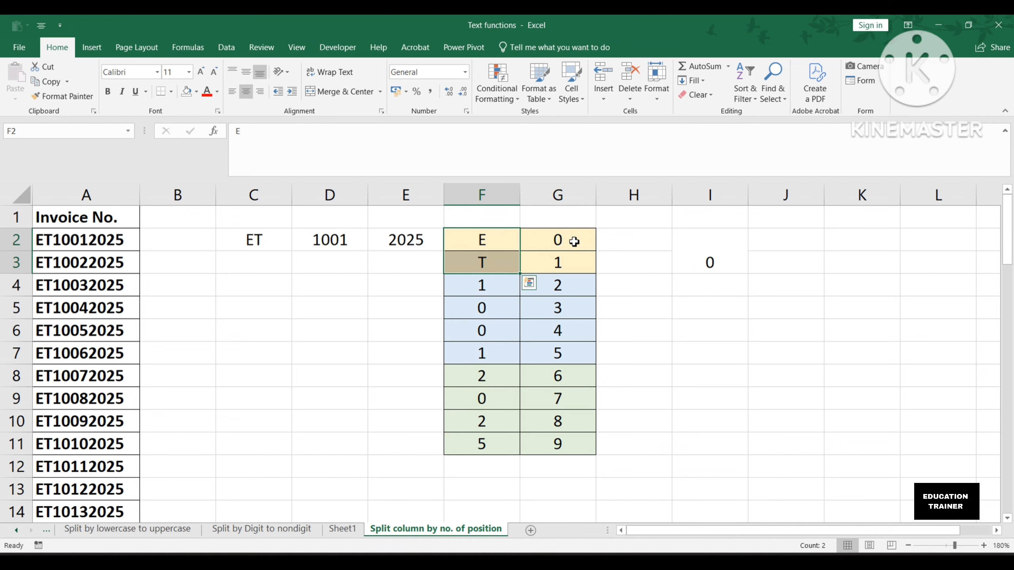
Review the starting position in the merged cell I2 beside the E and T rows
key(Right)
key(Right)
key(Right)
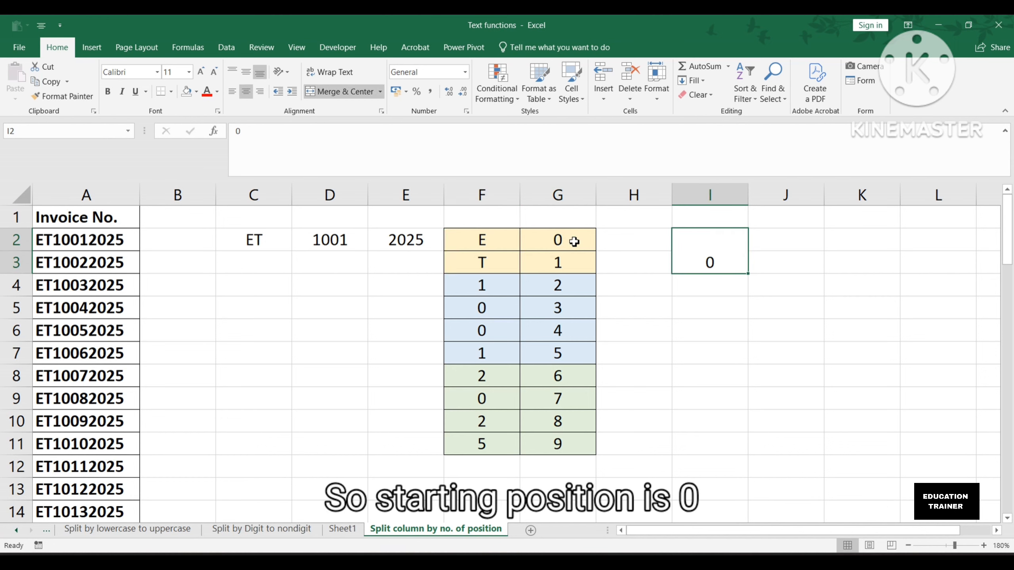
Compare the ET part in C2 with the 1001 part in D2 to find where the next split begins
key(Down)
key(Left)
key(Left)
key(Left)
key(Left)
key(Left)
key(Up)
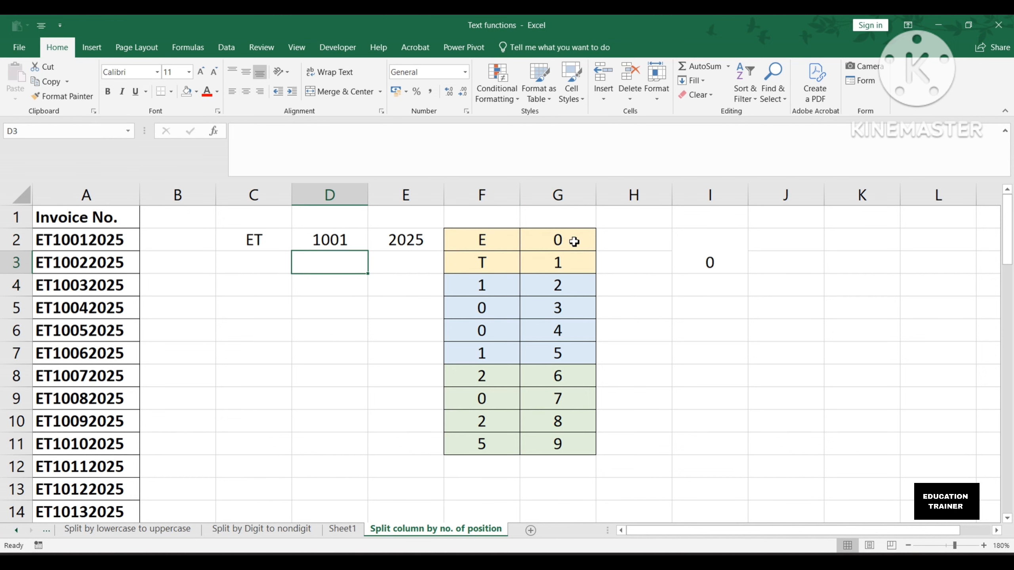
key(Up)
key(Left)
key(ctrl+space)
key(Right)
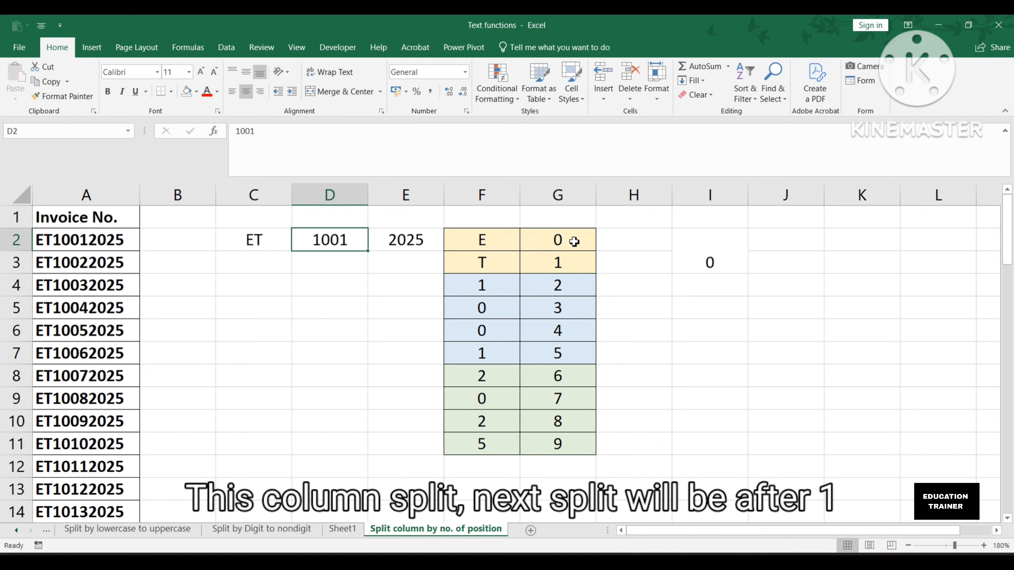
key(ctrl+space)
key(Left)
key(Right)
key(F2)
key(Left)
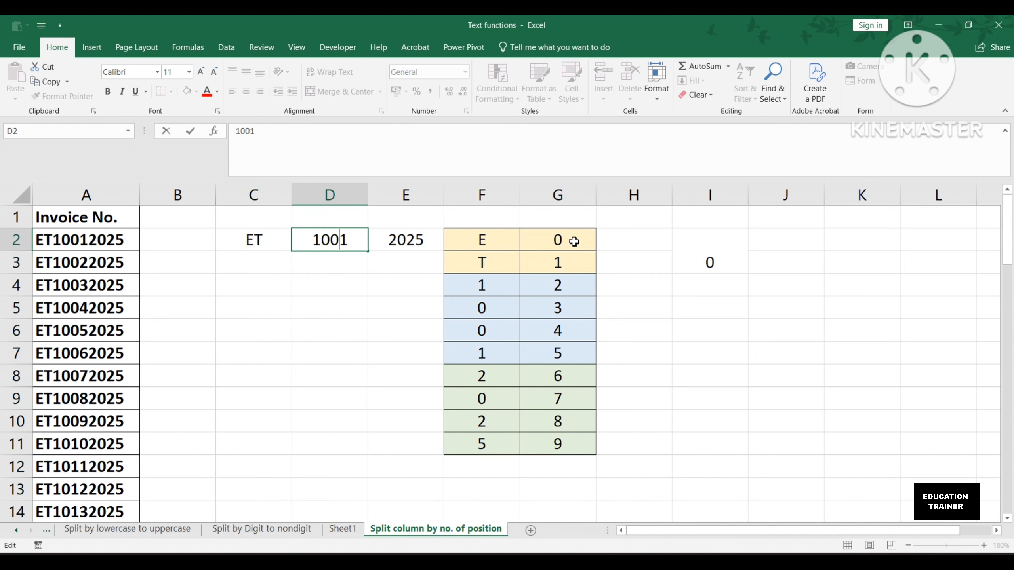
key(Return)
Merge and center I4:I7 beside the blue rows and enter 2 as the starting position of the 1001 group
key(Right)
key(Right)
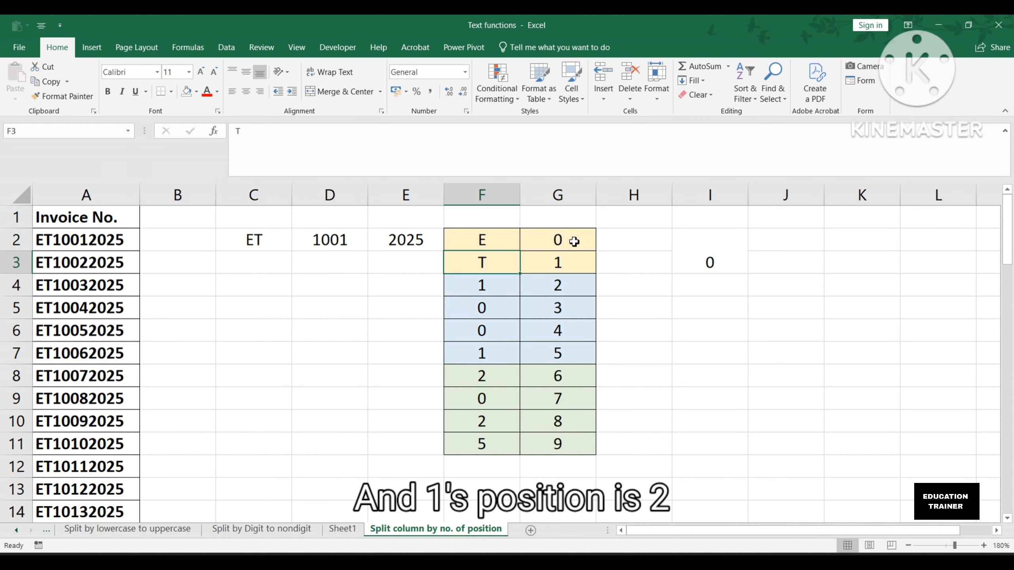
key(Right)
key(Down)
key(Right)
key(Right)
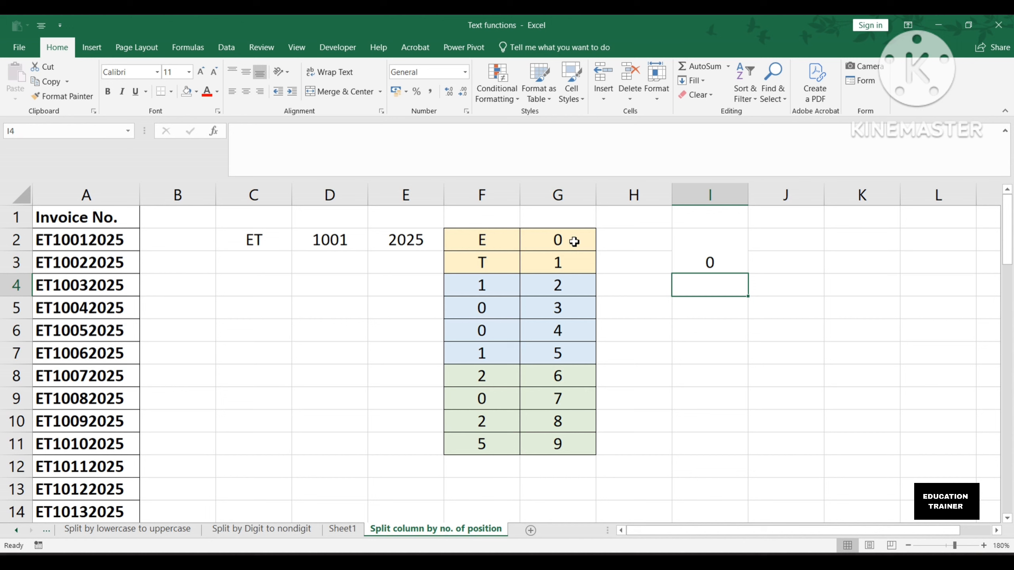
key(shift+Down)
key(shift+Down)
key(shift+Down)
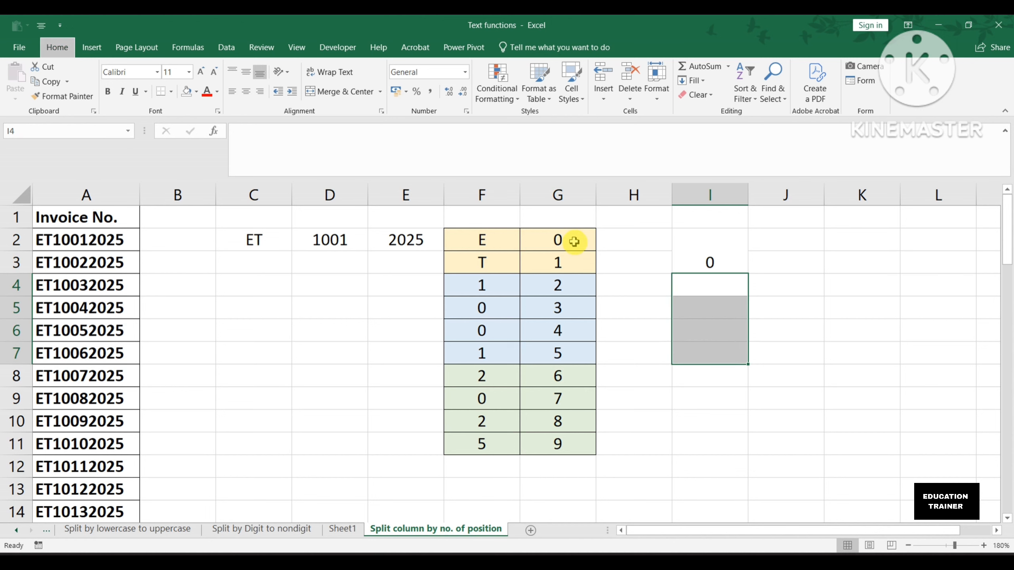
key(alt+h)
text(mc)
text(2)
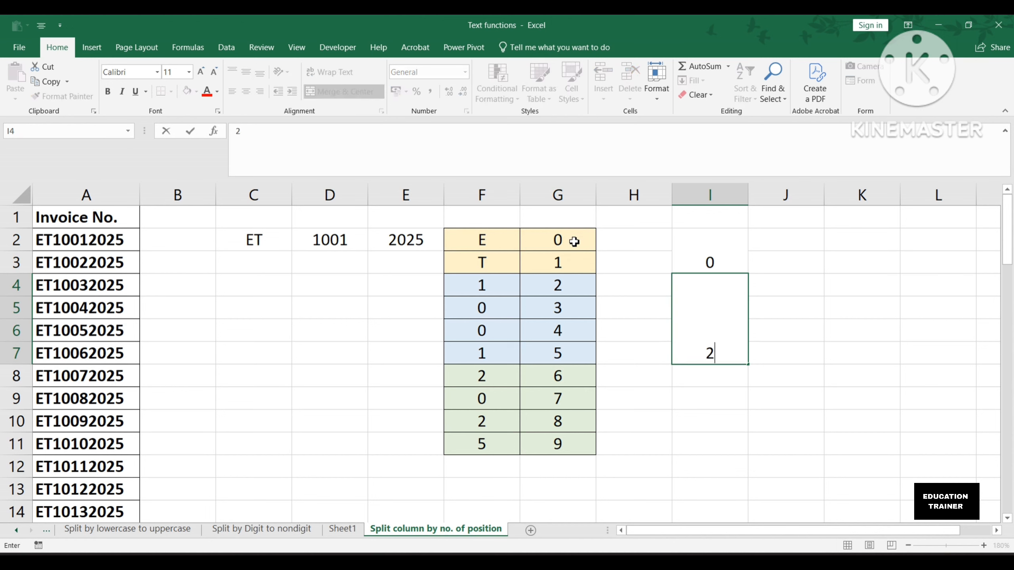
key(Return)
Examine how far the 1001 group extends by highlighting the 2025 characters in F8:F11
key(Up)
key(Left)
key(Left)
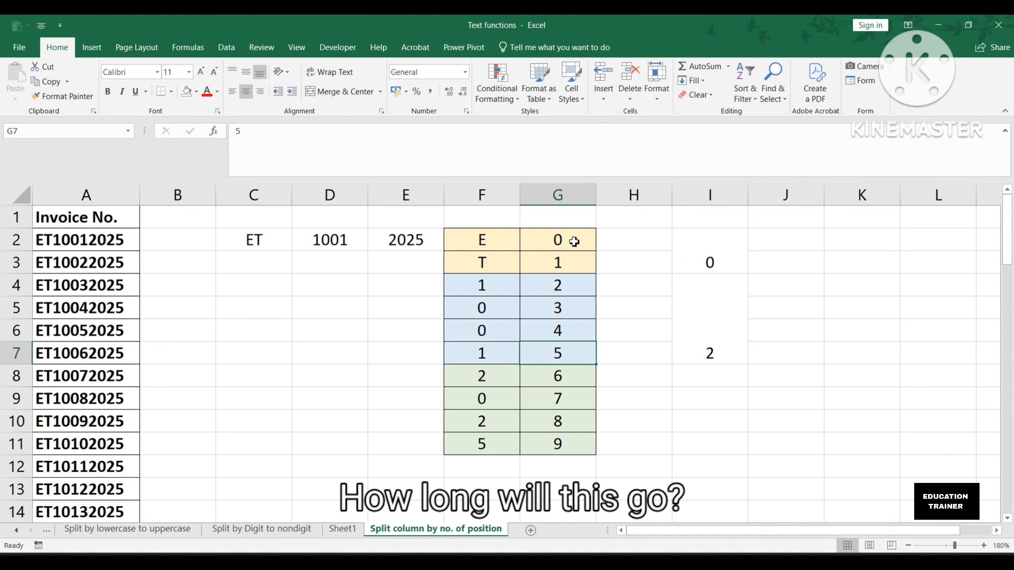
key(Left)
key(Left)
key(Right)
key(Down)
key(shift+Down)
key(shift+Down)
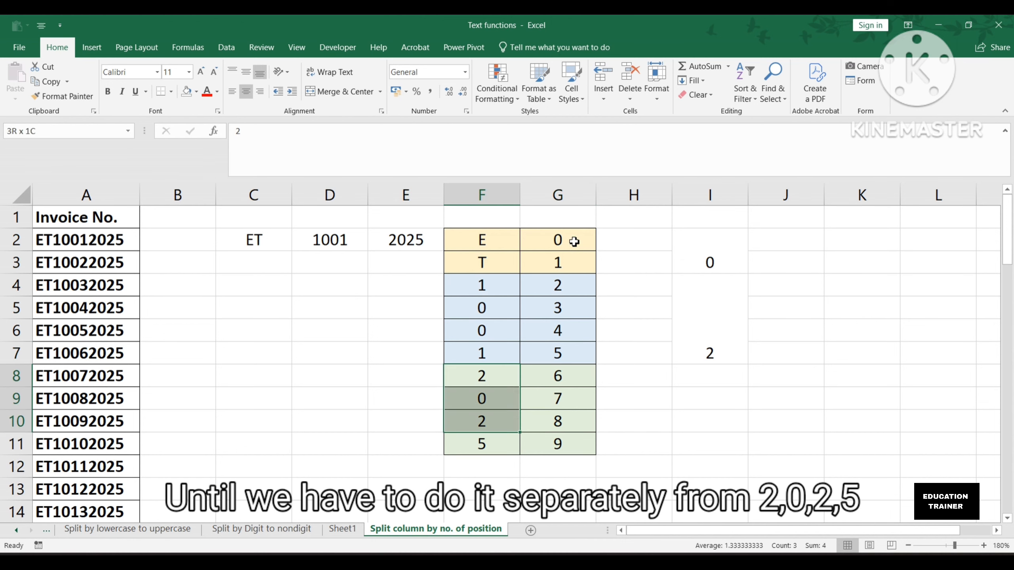
key(shift+Down)
Highlight the positions of the 1001 group in G4:G7 and compare them with the starting position in I4
key(Right)
key(Up)
key(Up)
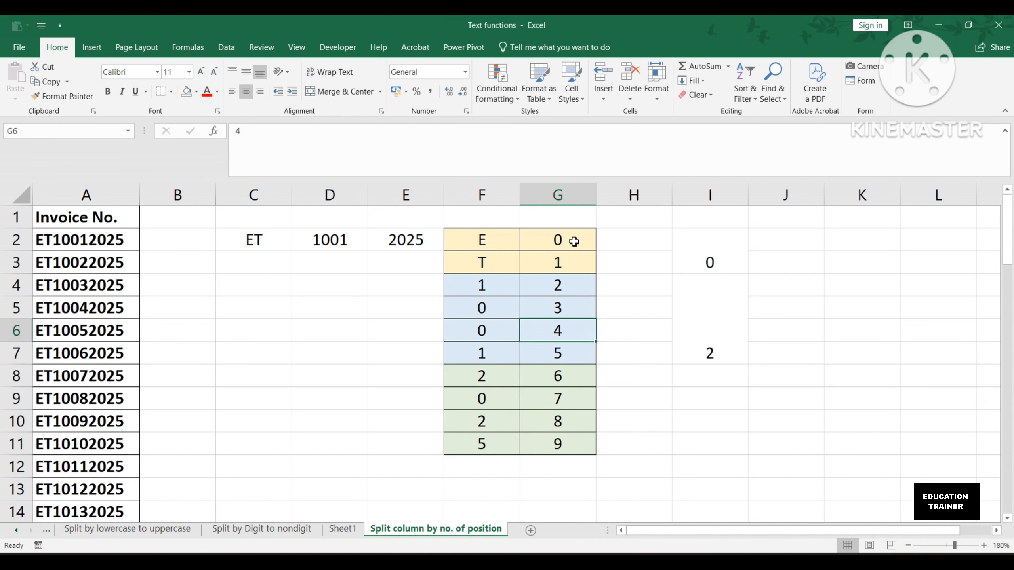
key(Up)
key(Up)
key(shift+Down)
key(shift+Down)
key(shift+Down)
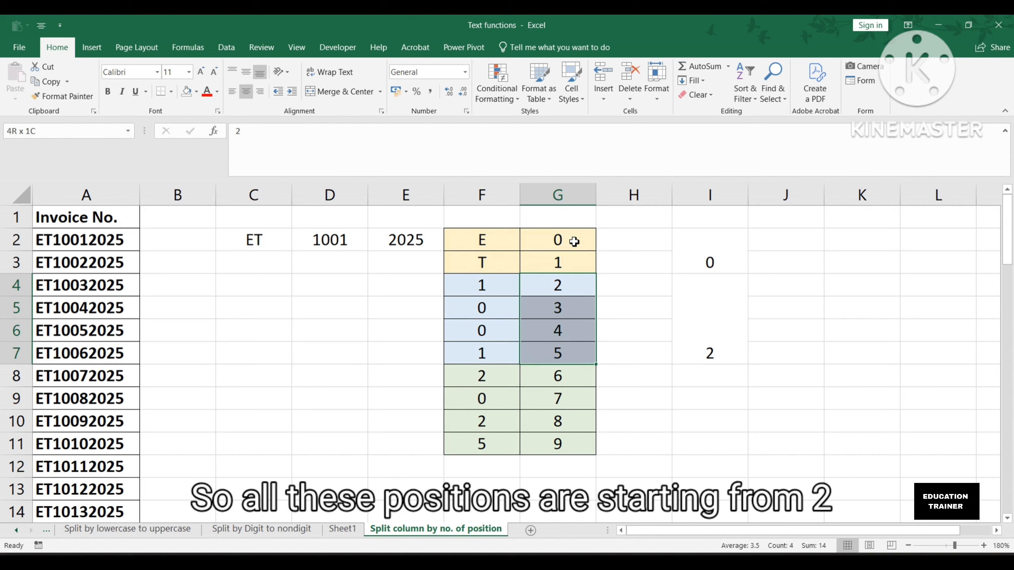
key(Right)
key(Right)
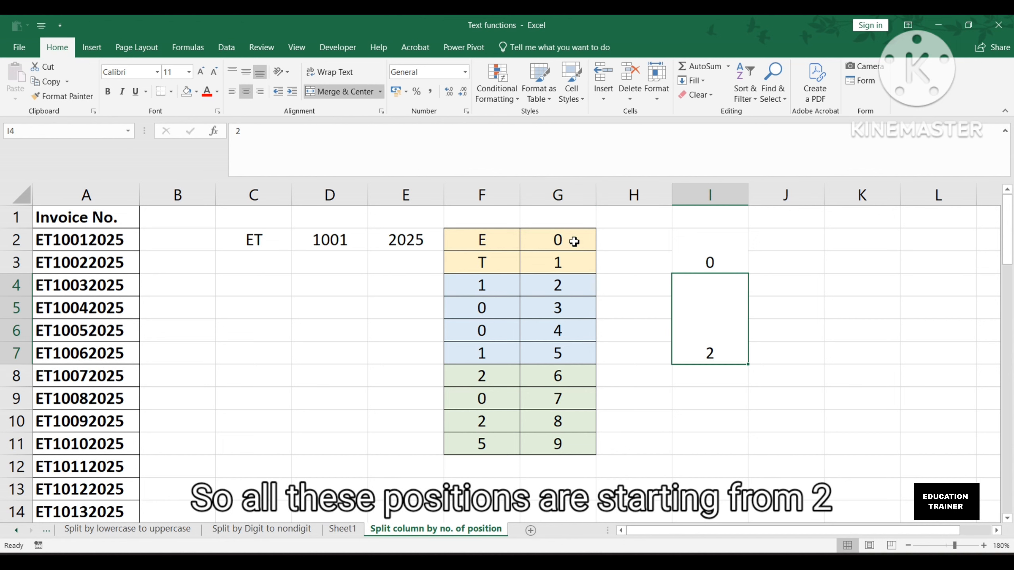
key(Left)
key(Left)
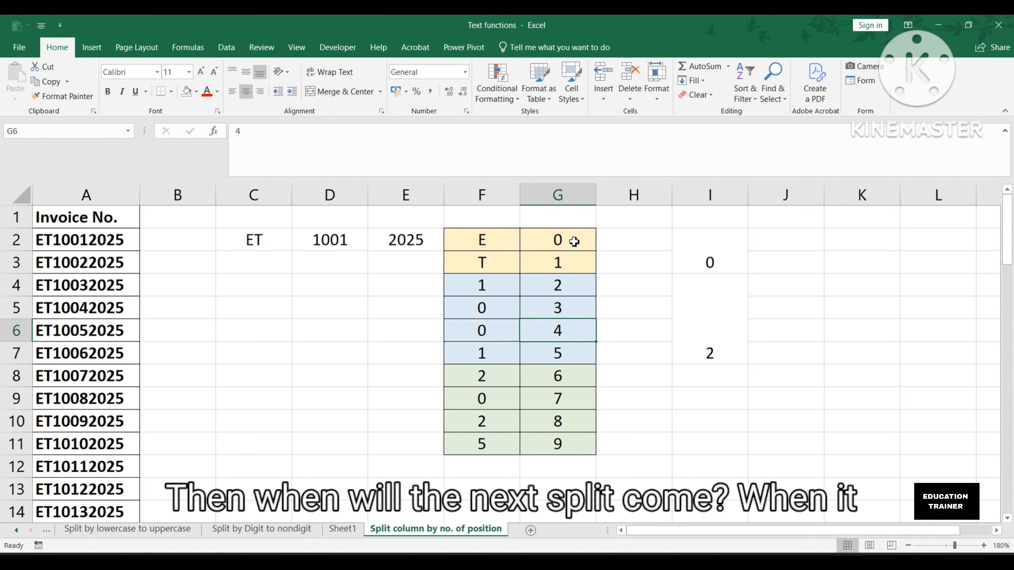
Merge and center I8:I11 beside the green rows and enter 6 as the starting position of the 2025 group
key(Down)
key(Down)
key(Down)
key(Down)
key(Left)
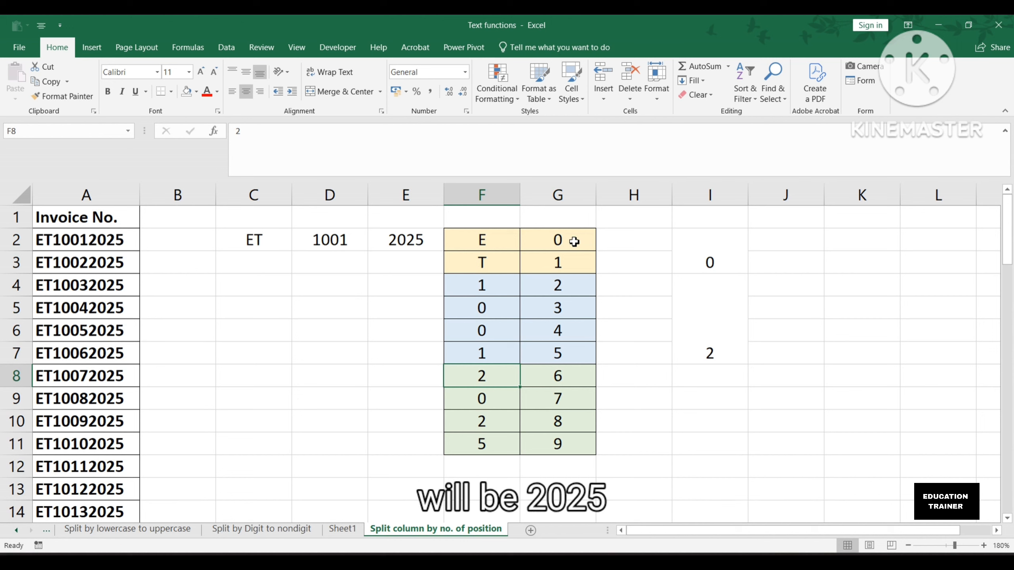
key(Right)
key(Right)
key(Right)
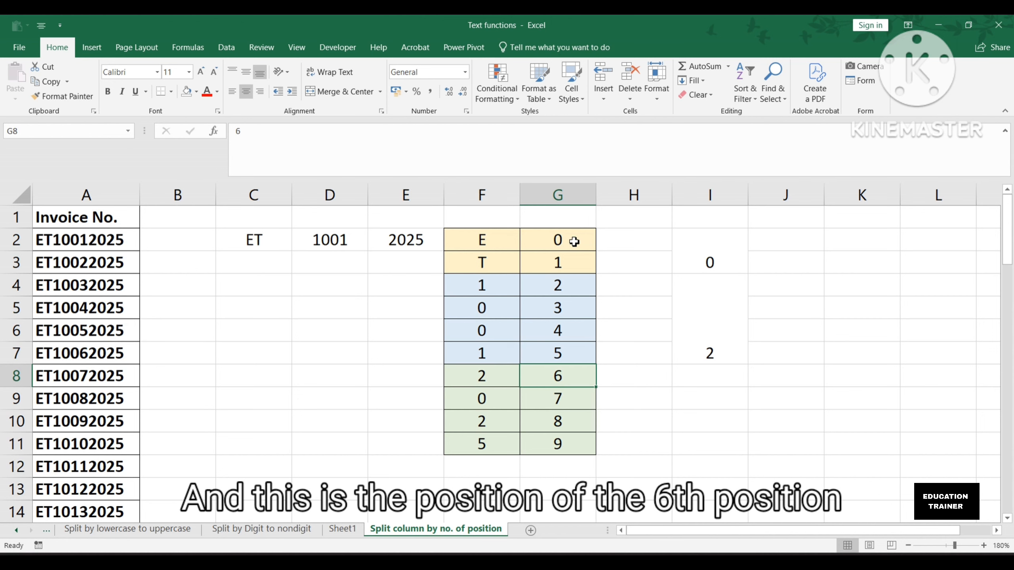
key(shift+Down)
key(shift+Down)
key(shift+Down)
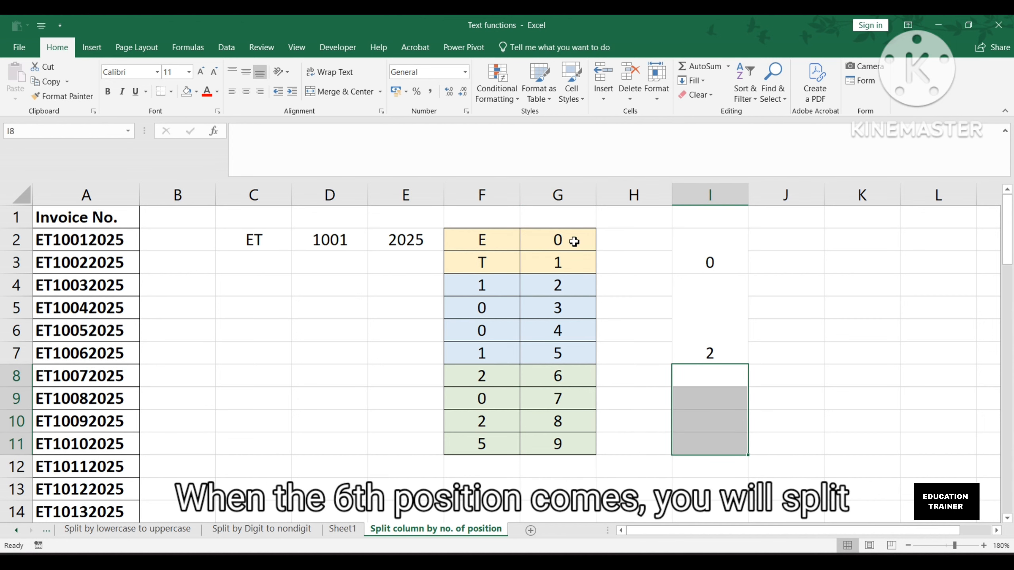
key(alt+h)
text(mc)
text(6)
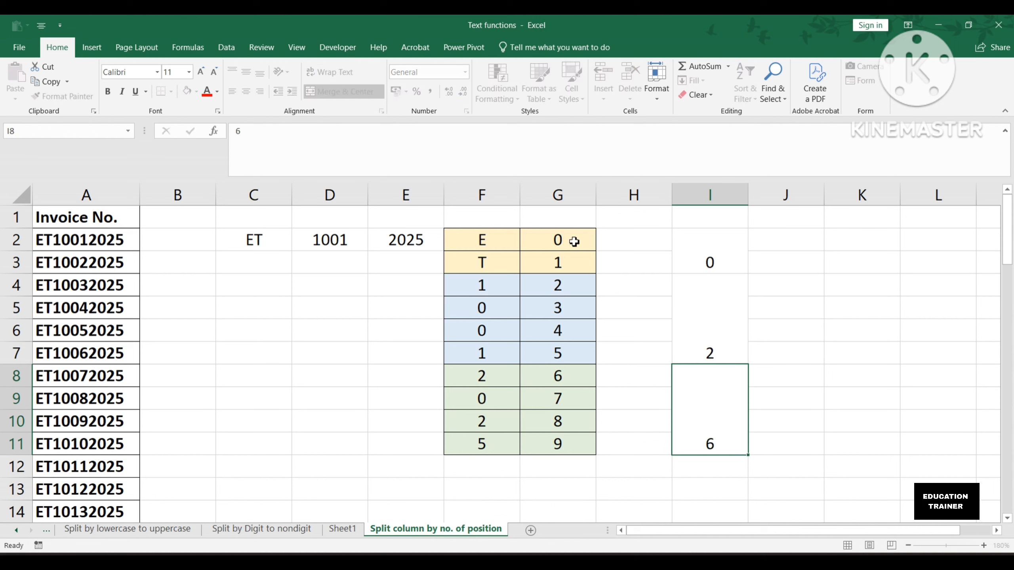
key(Up)
Middle-align the three starting positions in I2:I11 vertically
key(Up)
key(shift+Down)
key(shift+Down)
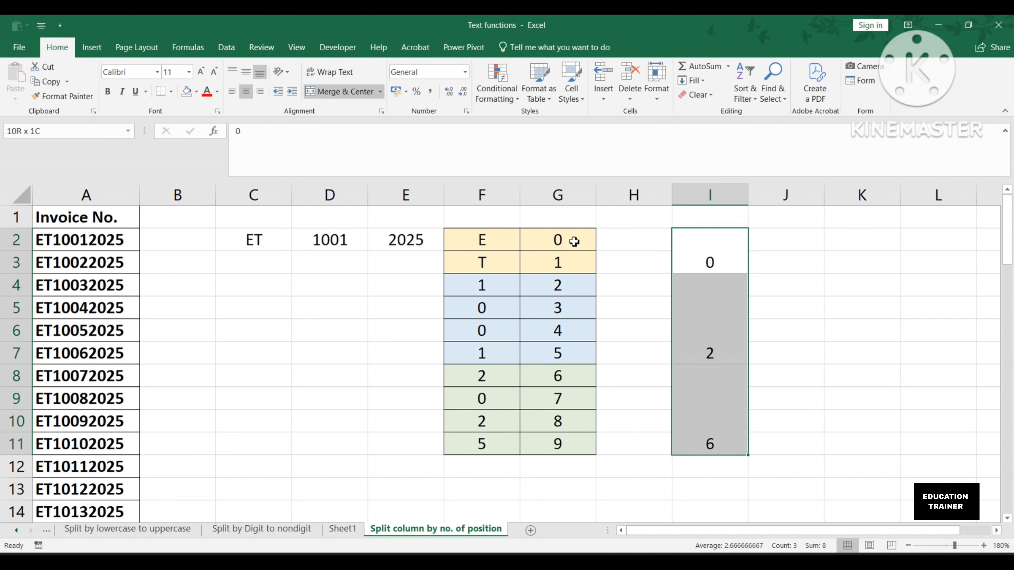
key(alt+h)
key(a)
key(m)
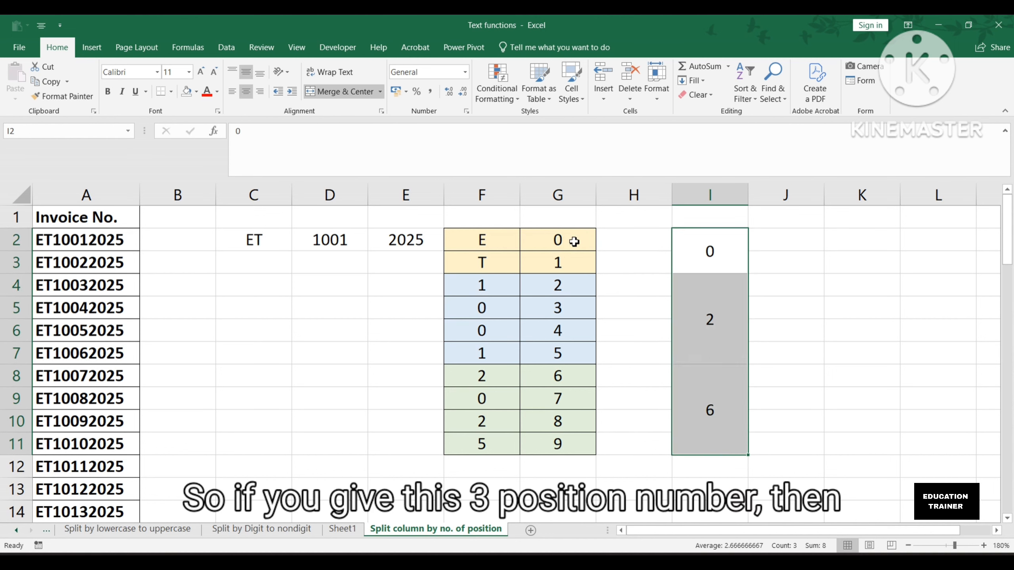
Highlight the expected split parts ET, 1001 and 2025 in C2:E2
click(280, 244)
key(shift+Right)
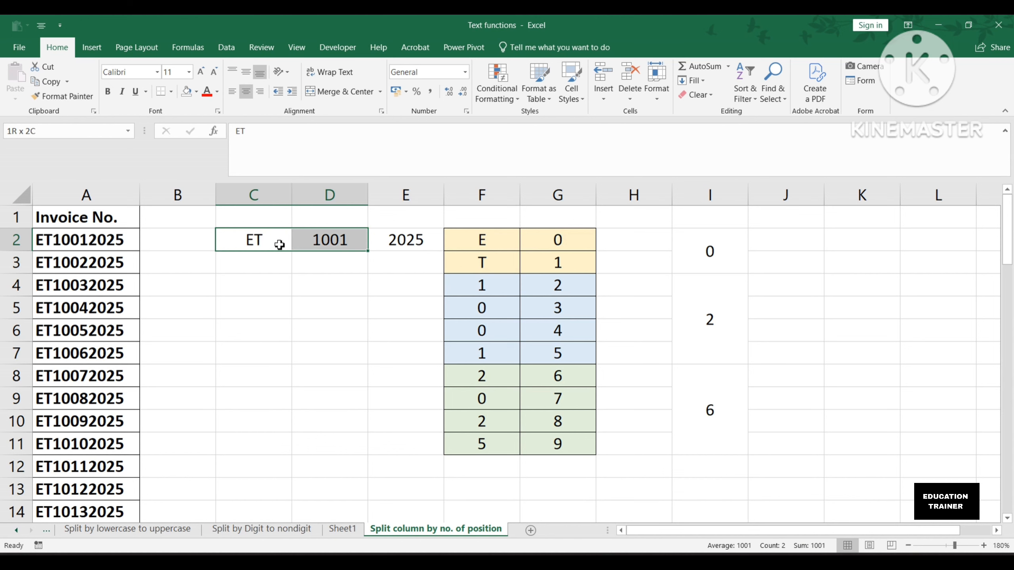
key(shift+Right)
key(Right)
key(Right)
key(Down)
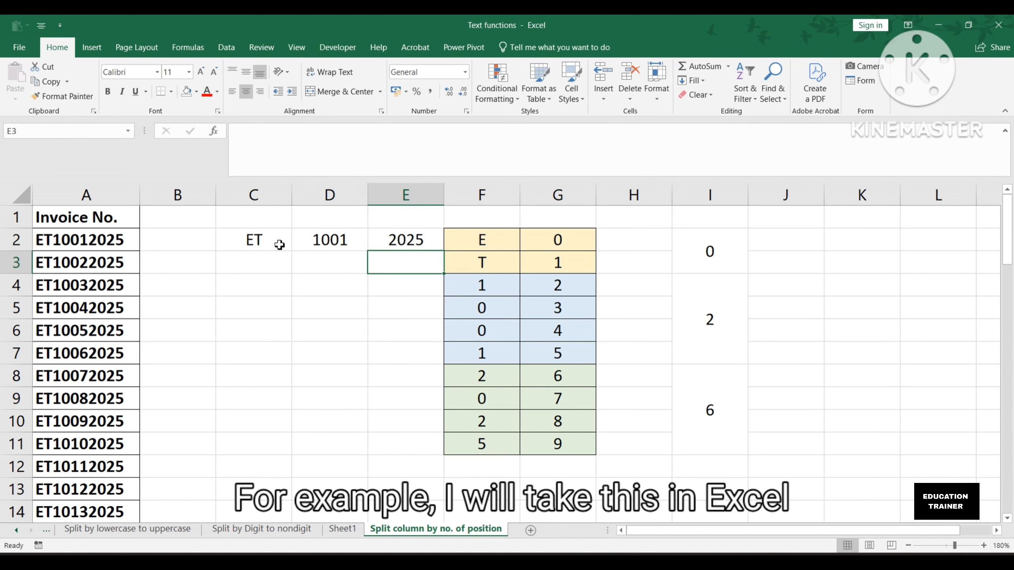
Copy the format of the T row in F3:G3 onto F4:G4 so that E, T and 1 share one color
key(Right)
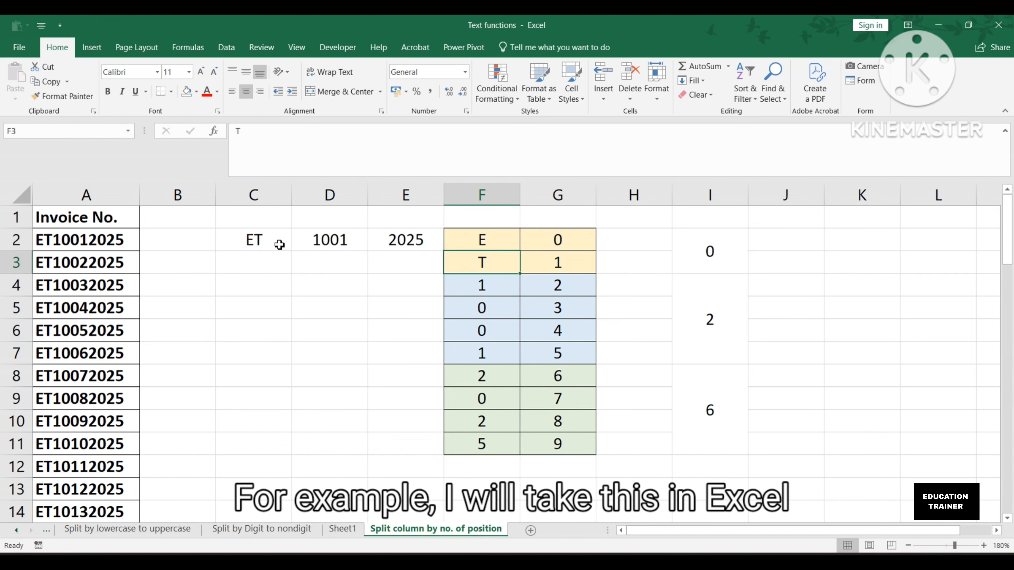
key(shift+Right)
key(alt+h)
key(f)
key(p)
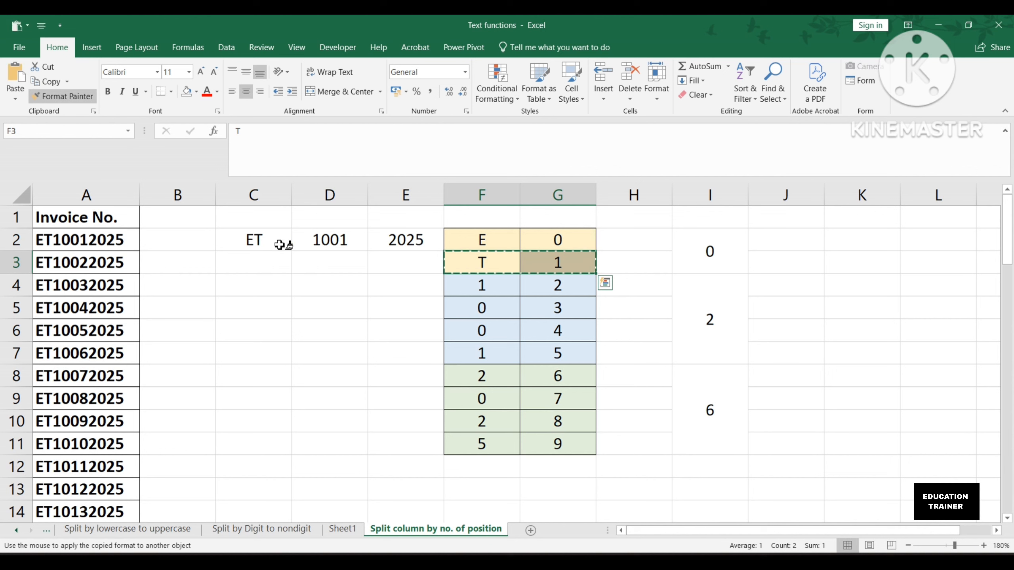
key(Down)
key(Return)
Merge and center J2:J4 beside the E, T and 1 rows and enter 0 as that group's starting position
key(Up)
key(Up)
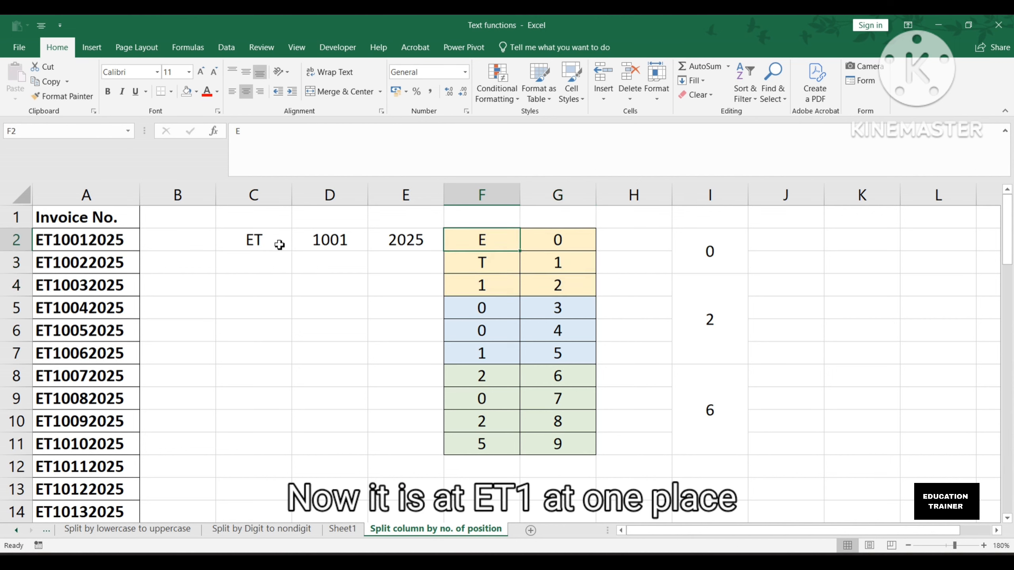
key(Down)
key(Down)
key(Up)
key(Up)
key(Right)
key(Right)
key(Right)
key(Right)
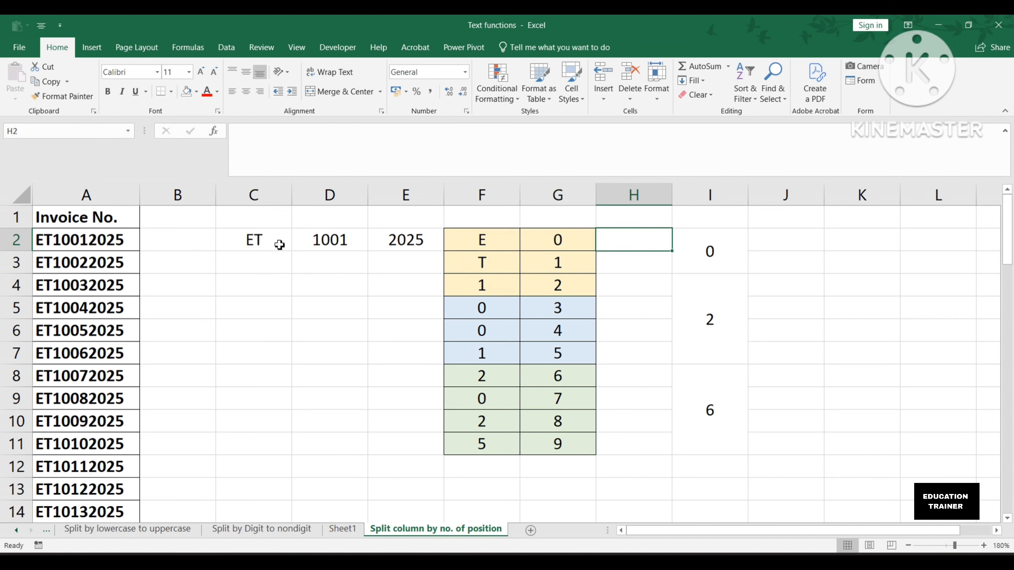
key(shift+Down)
key(shift+Down)
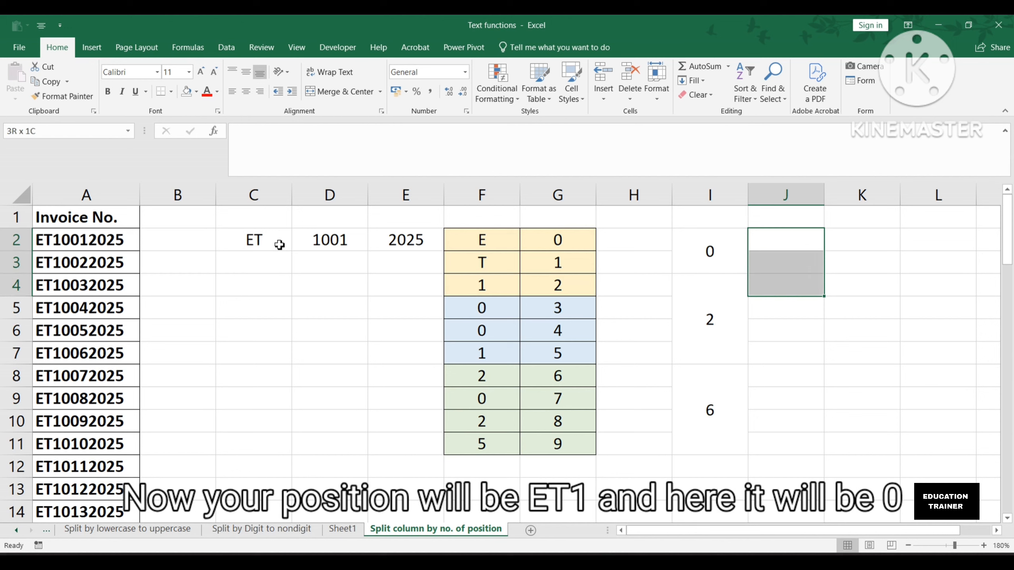
key(alt+h)
text(mc)
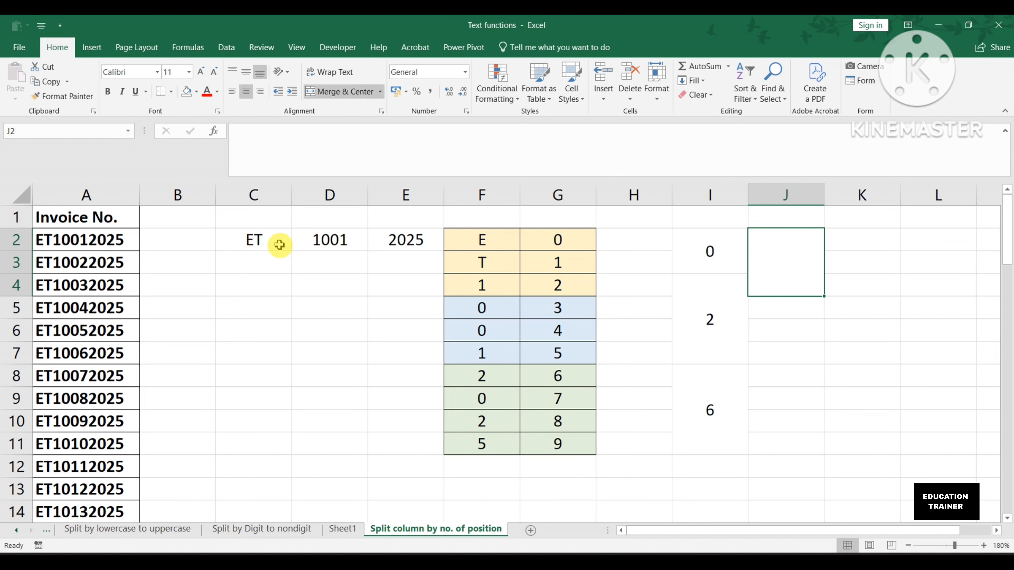
text(0)
key(Return)
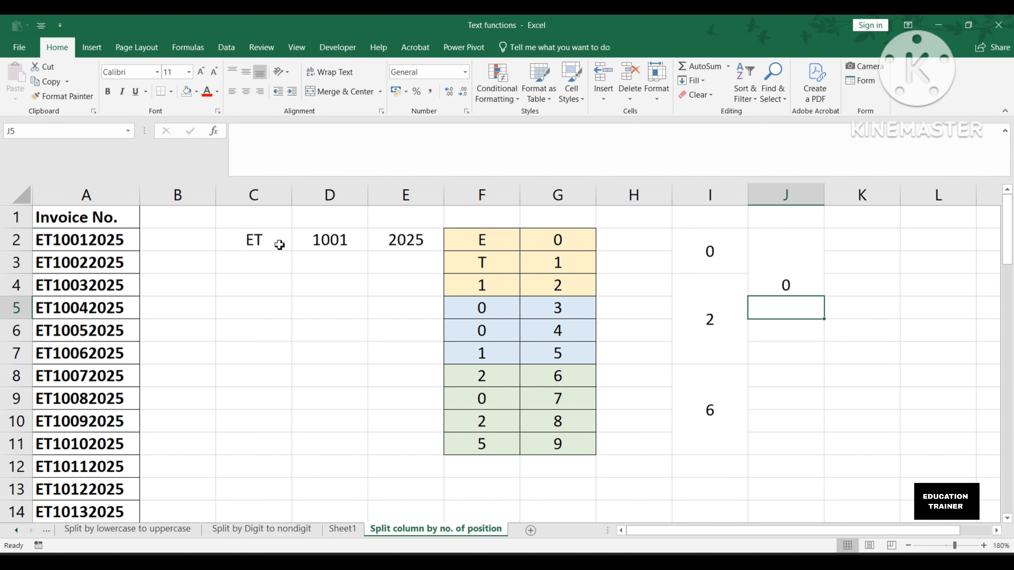
Merge and center J5:J7, enter 3 as the blue group's starting position, and check it against G5
key(shift+Down)
key(shift+Down)
key(alt+h)
key(m)
key(c)
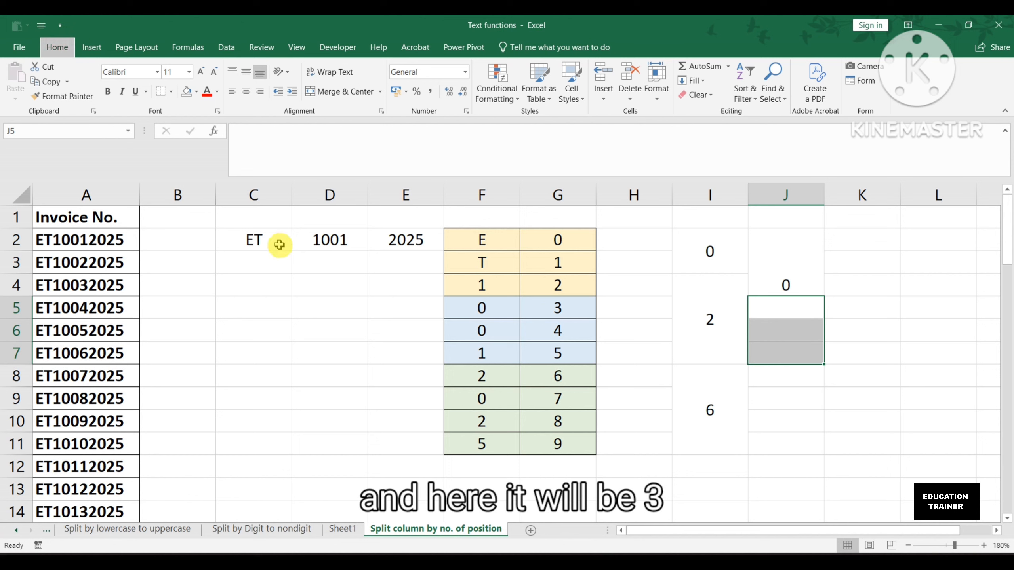
text(3)
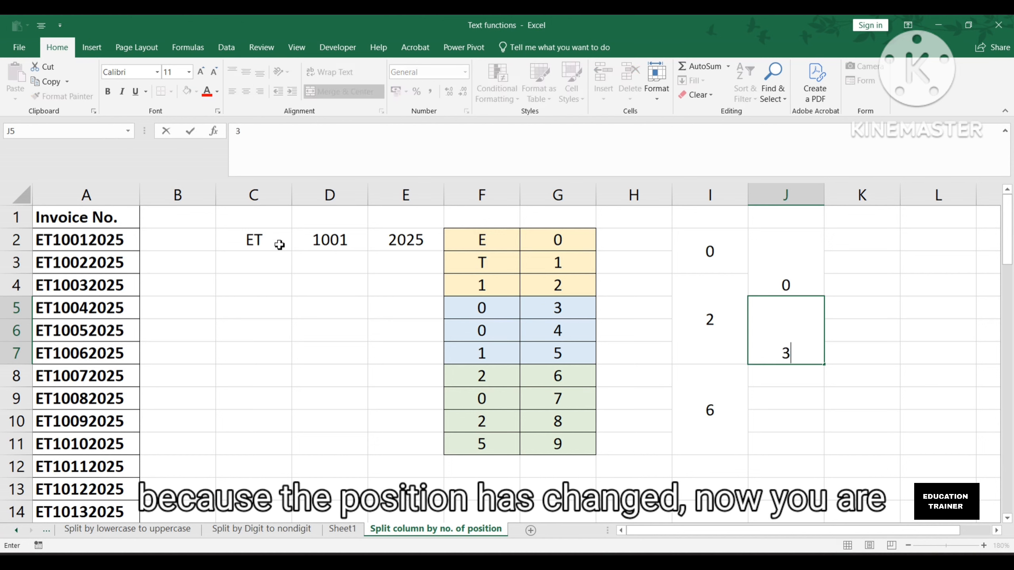
key(Return)
key(Left)
key(Left)
key(Left)
key(Up)
key(Up)
key(Up)
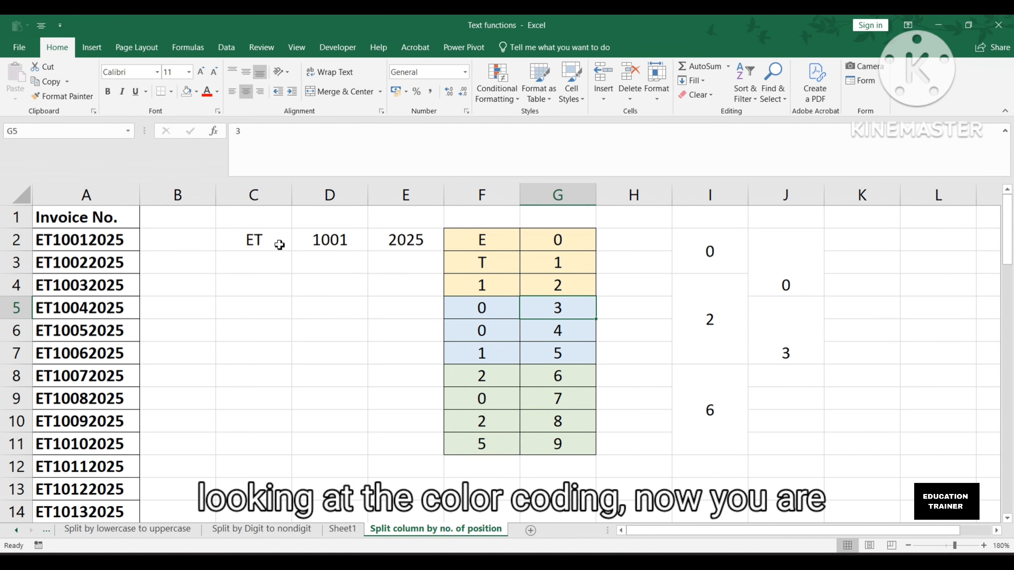
Merge and center J8:J11 beside the green rows and enter 6 as that group's starting position
key(Right)
key(Right)
key(Right)
key(Down)
key(shift+Down)
key(shift+Down)
key(shift+Down)
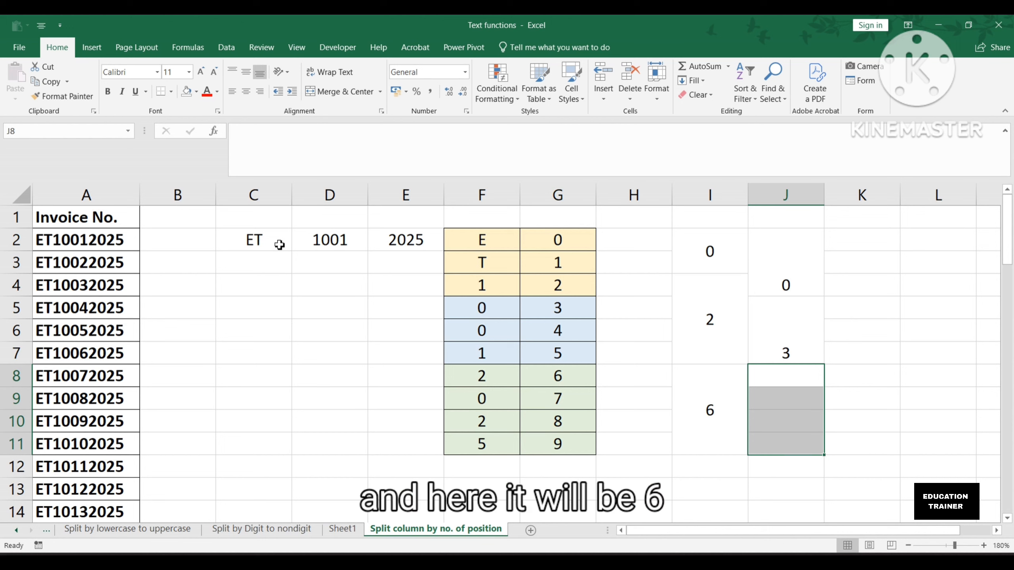
key(alt+h)
key(m)
key(c)
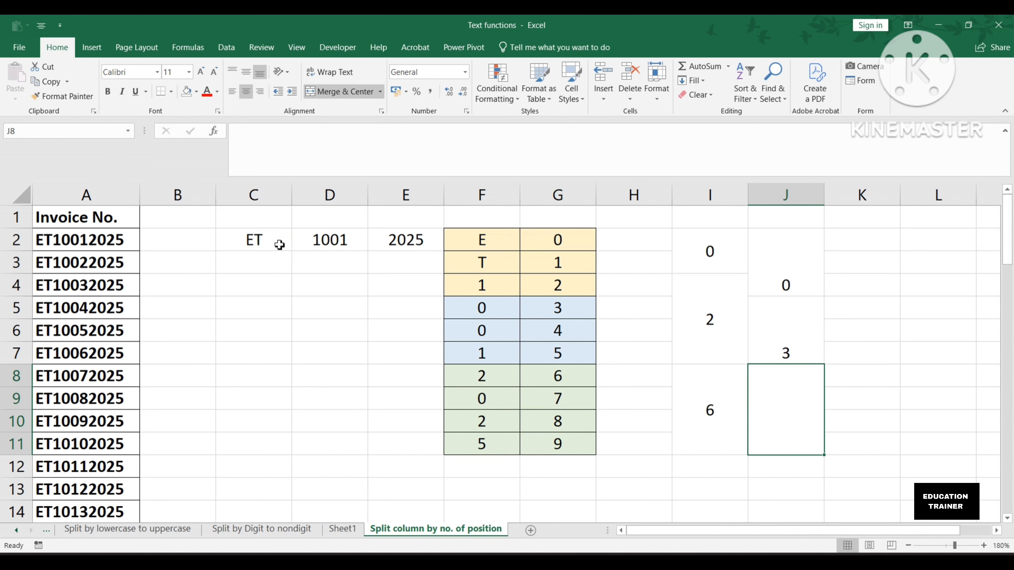
text(6)
key(Up)
key(Up)
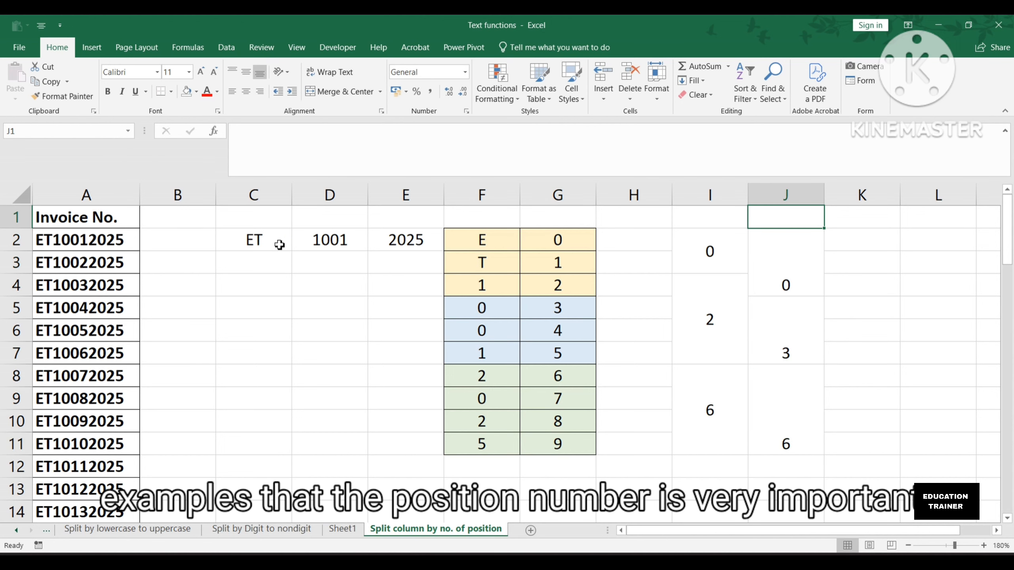
Clear the alternative starting positions from column J
key(ctrl+space)
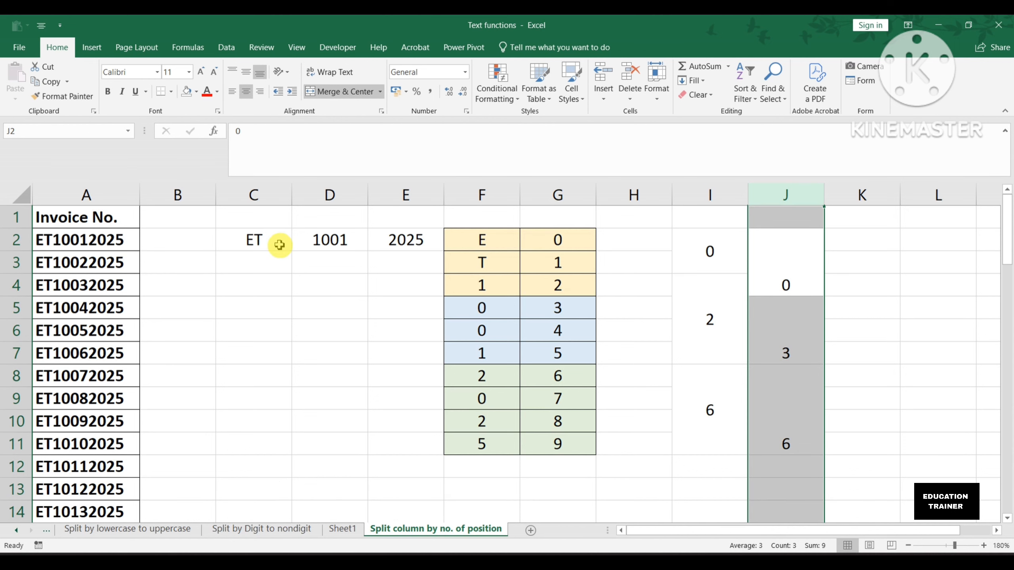
key(Delete)
Review the starting positions in column I against the expected invoice parts in C2:E2
key(Left)
key(Left)
key(Right)
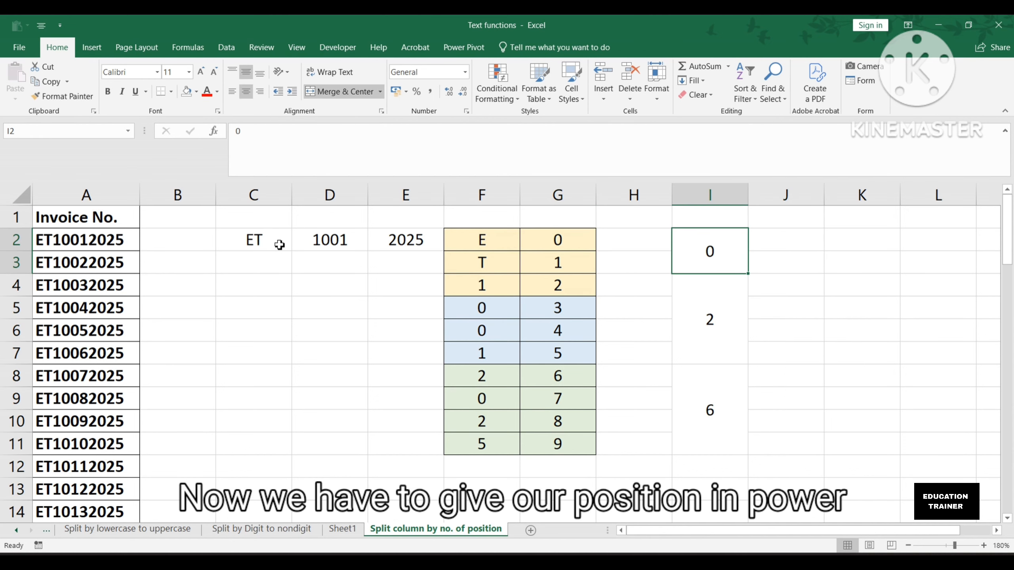
key(shift+Down)
key(shift+Down)
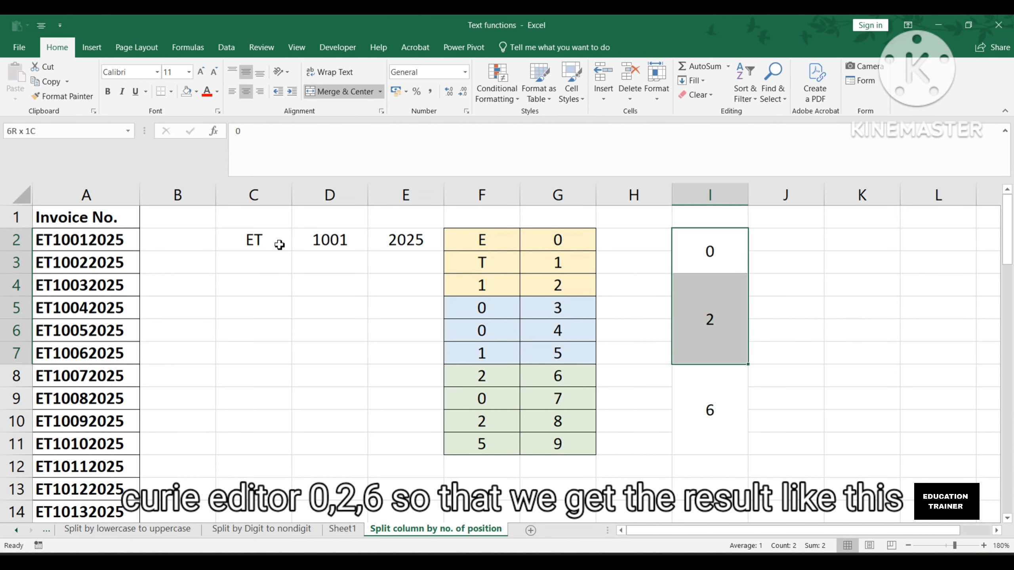
key(Left)
key(Left)
key(Left)
key(Left)
key(Left)
key(Left)
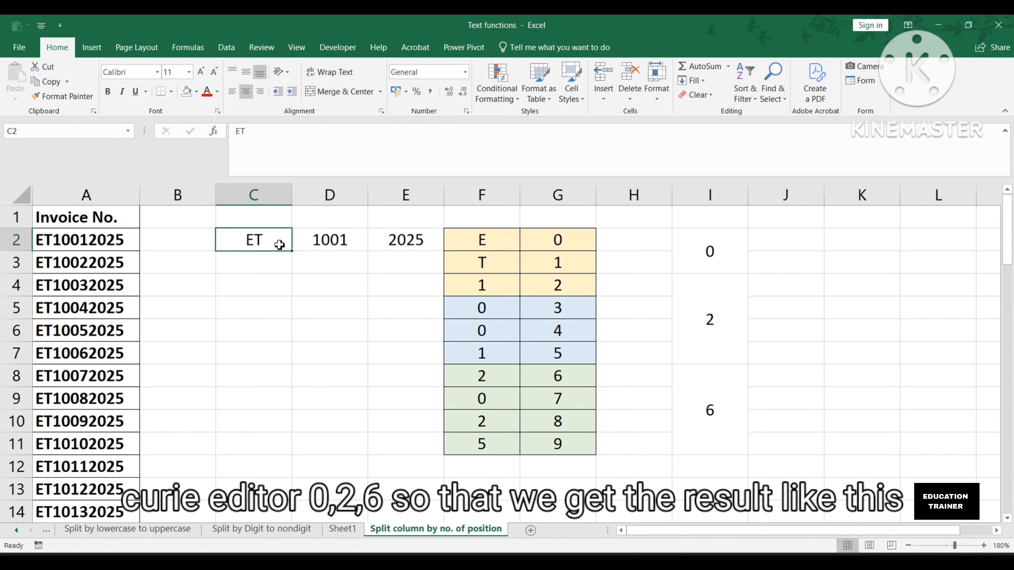
key(shift+Right)
key(shift+Right)
Turn the invoice number list A1:A63 into a table with headers and bring it into the Power Query Editor
key(Left)
key(Left)
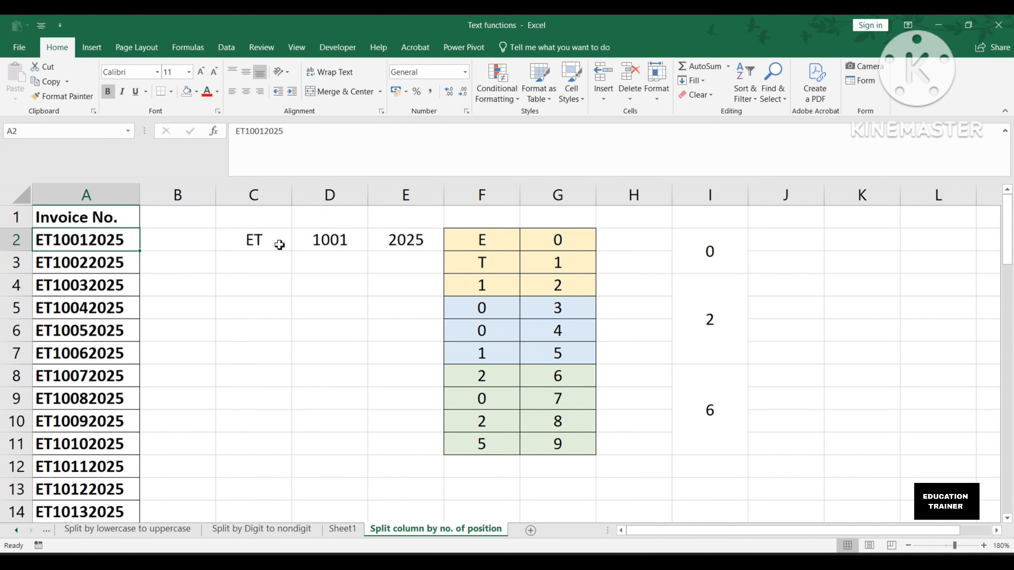
click(226, 48)
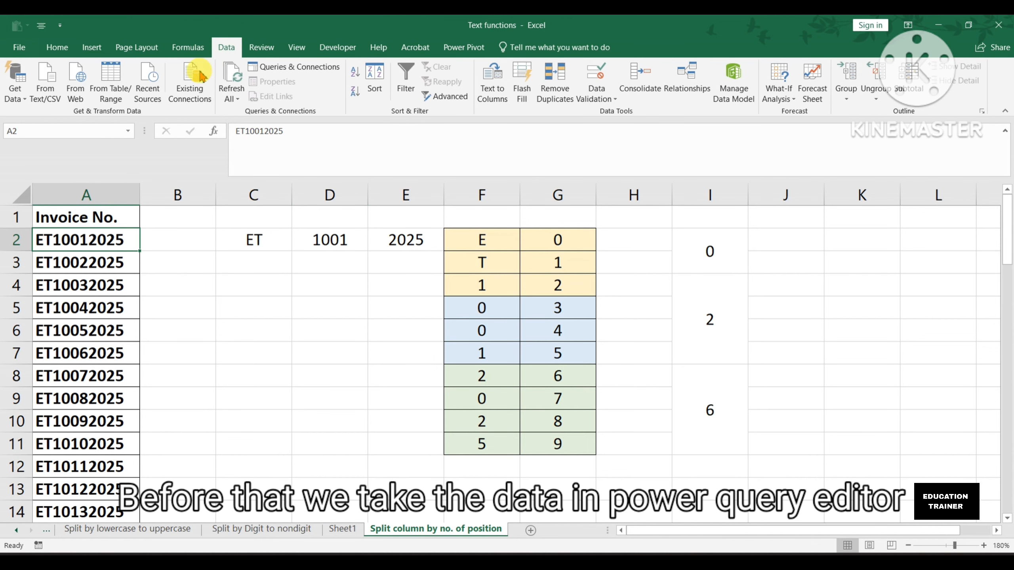
click(112, 80)
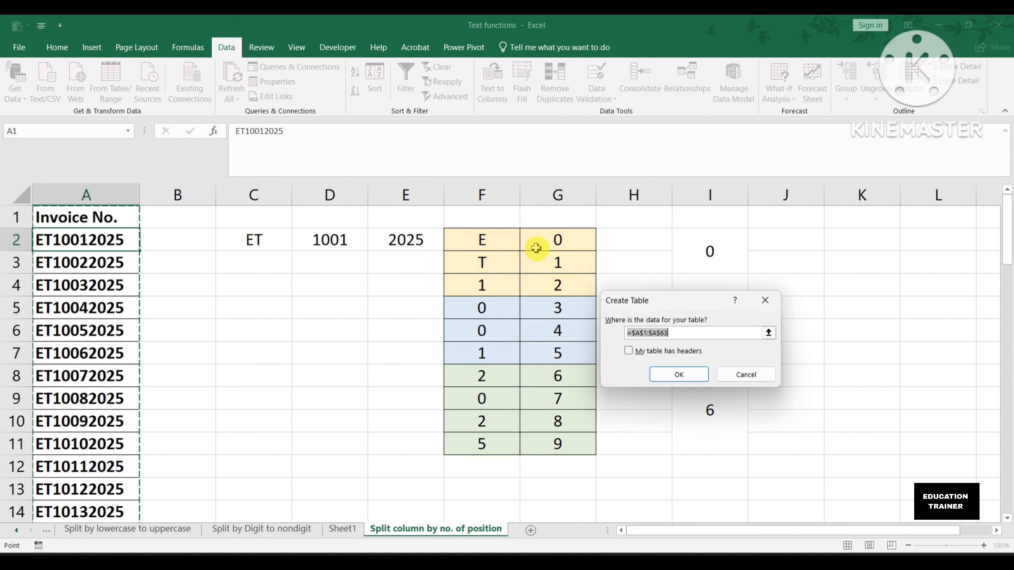
click(628, 351)
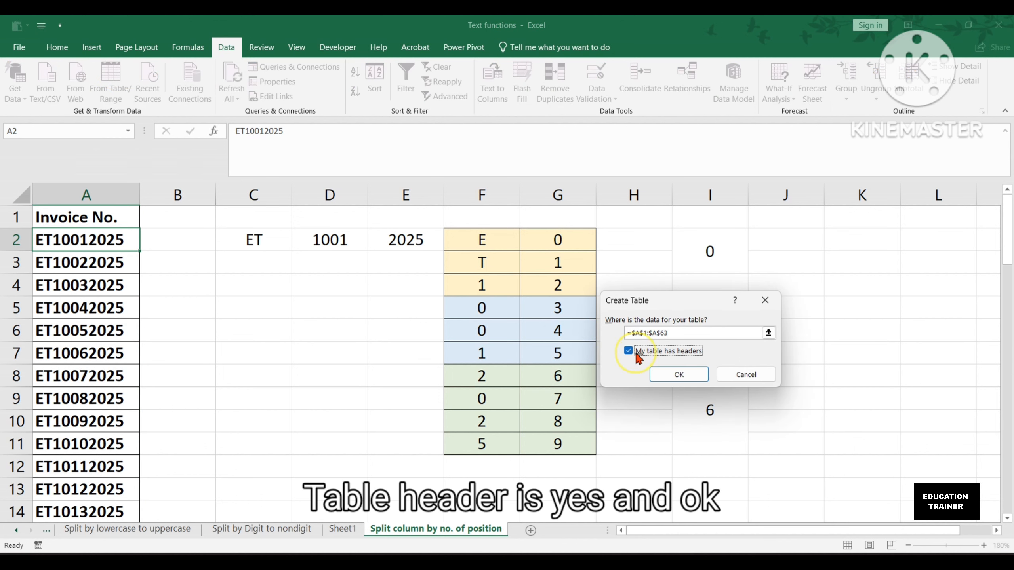
click(678, 375)
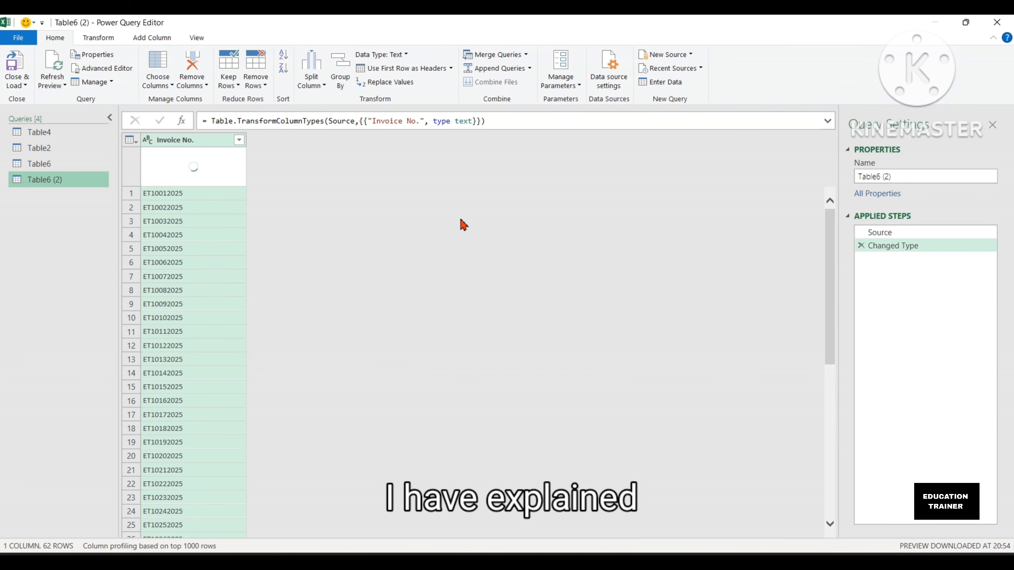
Split the Invoice No. column by positions 0,2,6 into columns, and close and load the query to the workbook
click(311, 82)
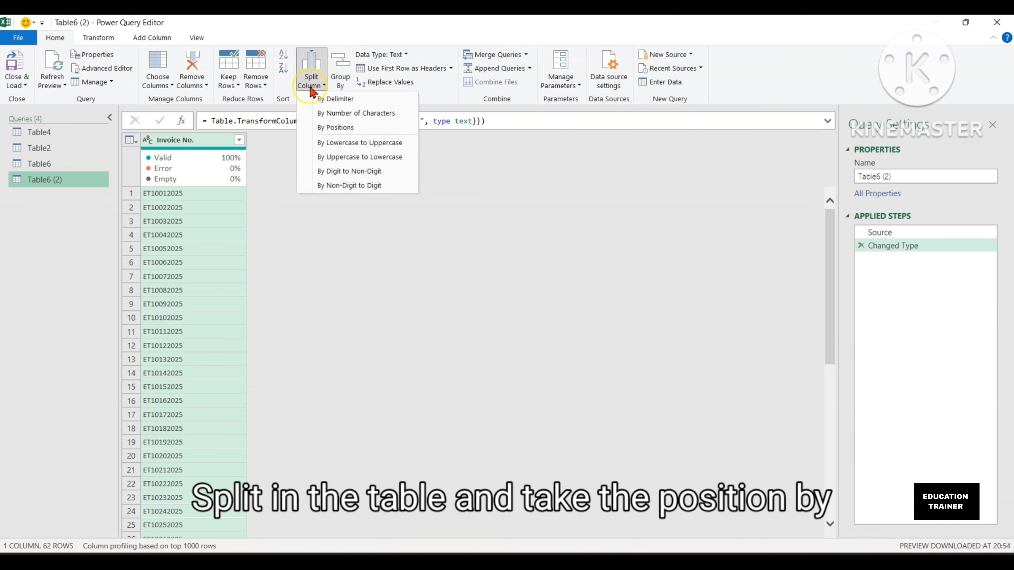
click(345, 128)
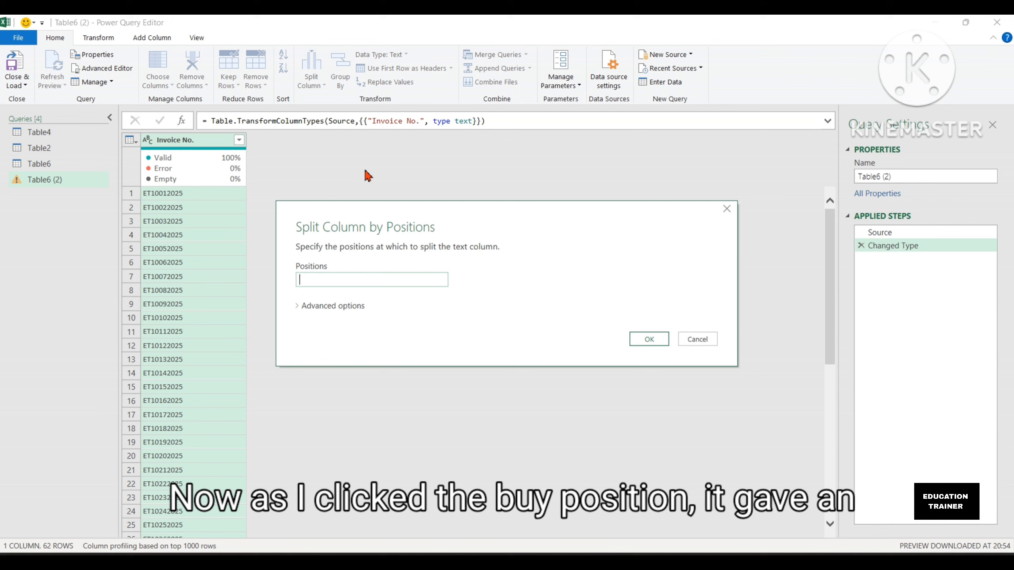
click(385, 306)
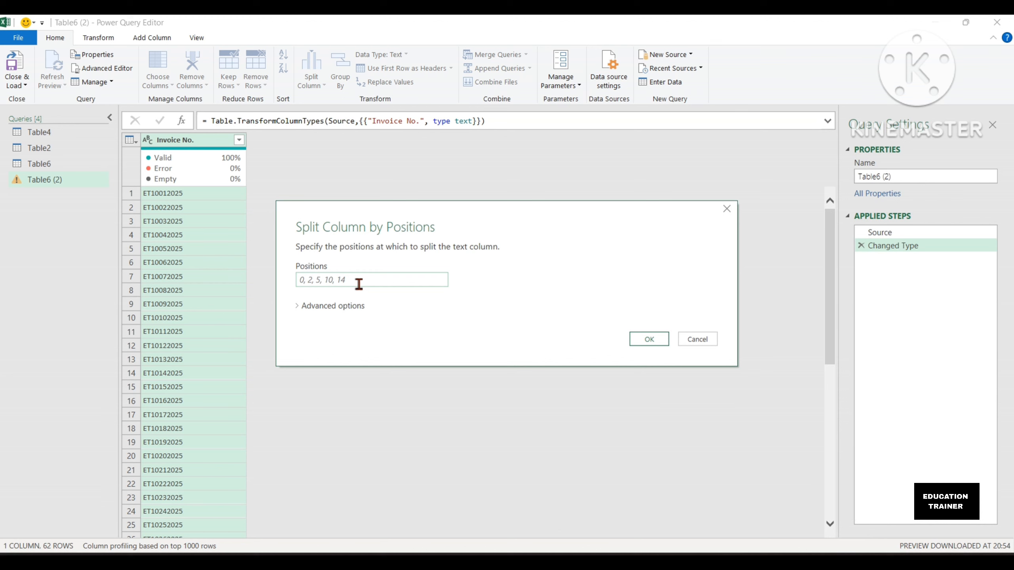
click(345, 306)
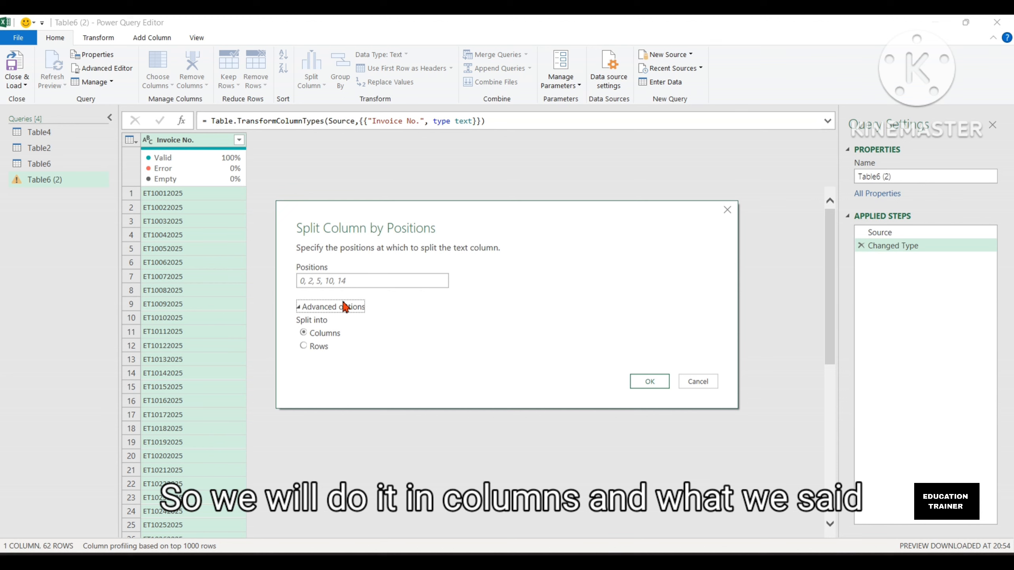
click(317, 281)
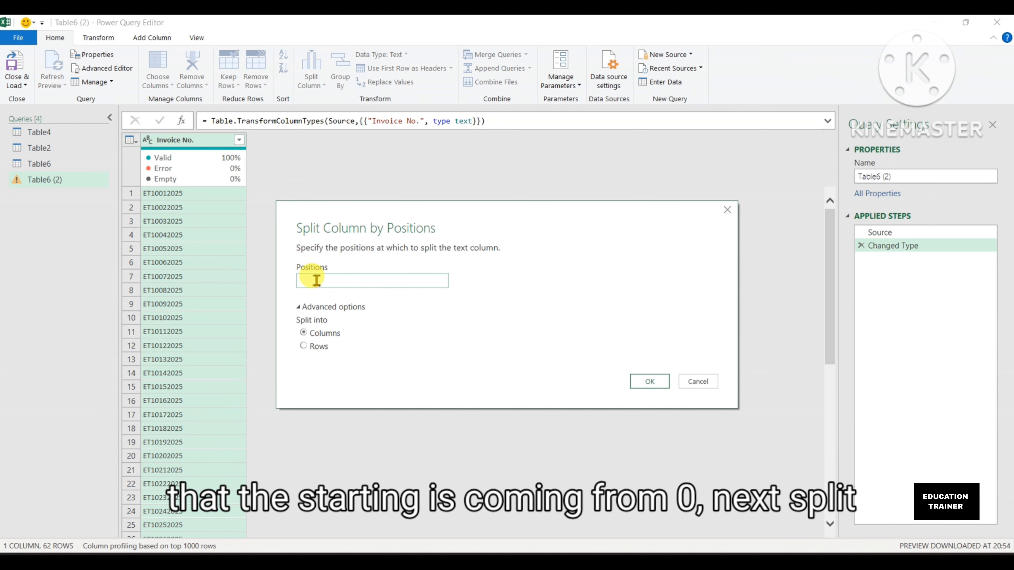
text(0,)
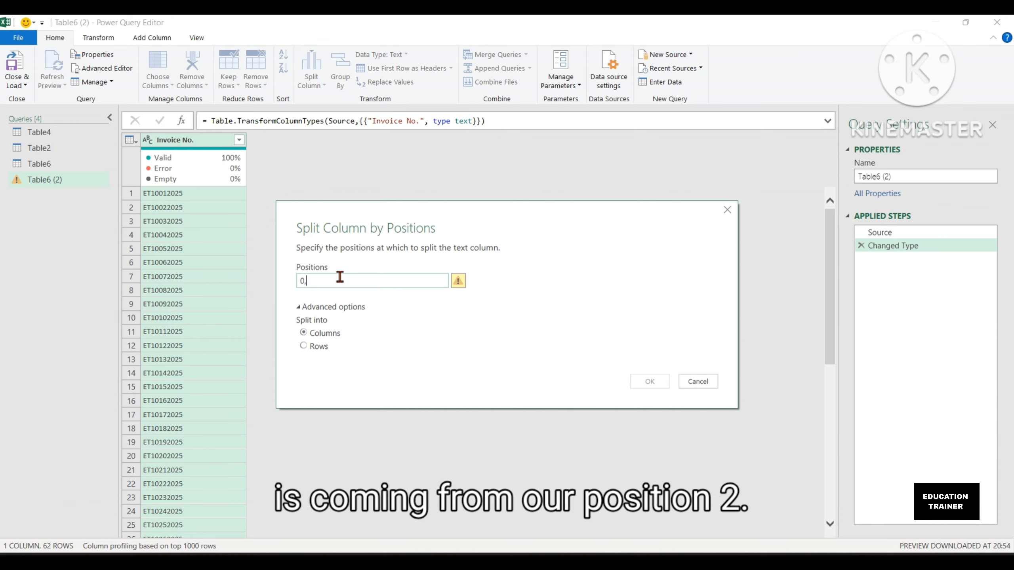
text(2)
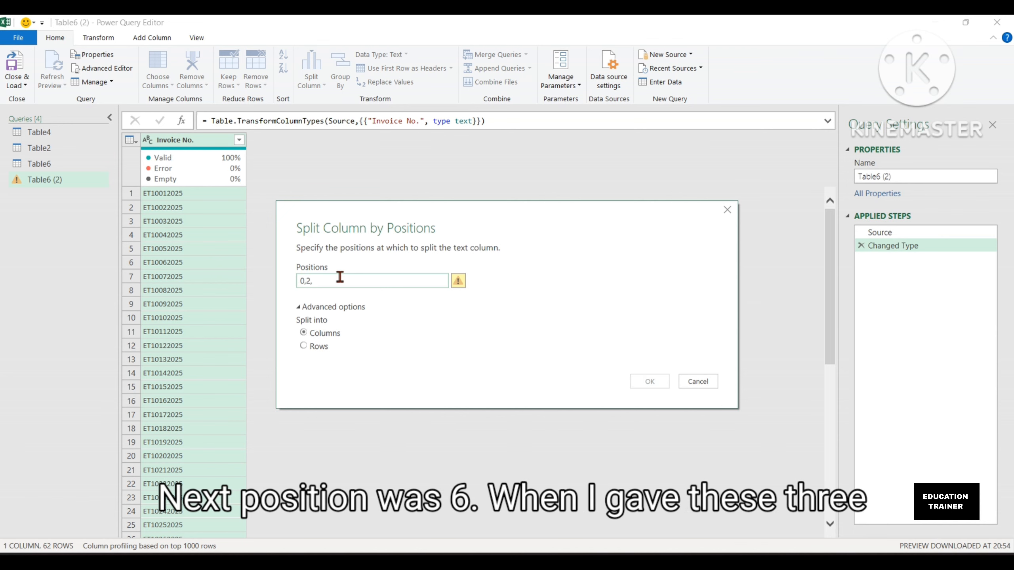
text(,6)
key(Return)
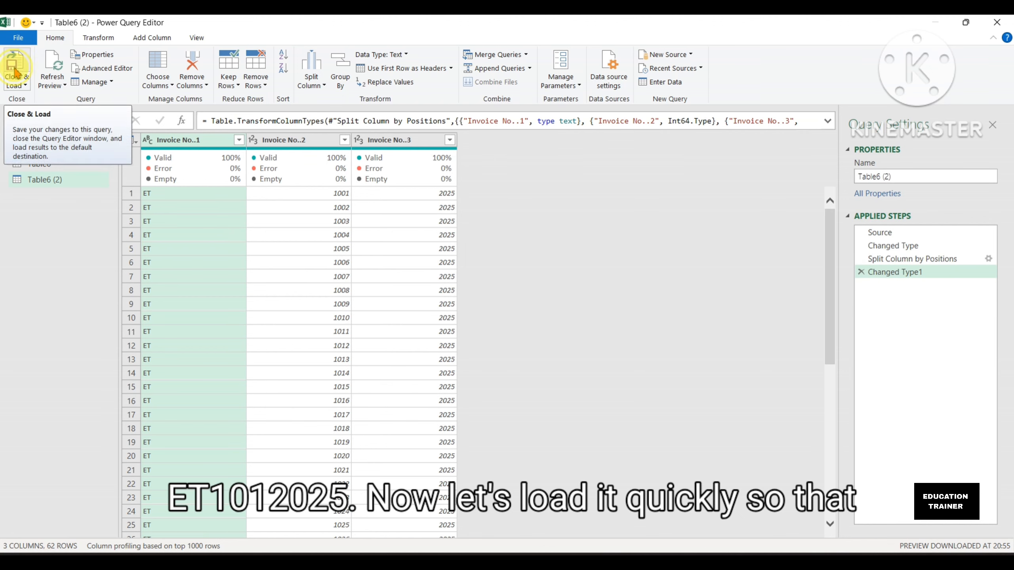
click(9, 54)
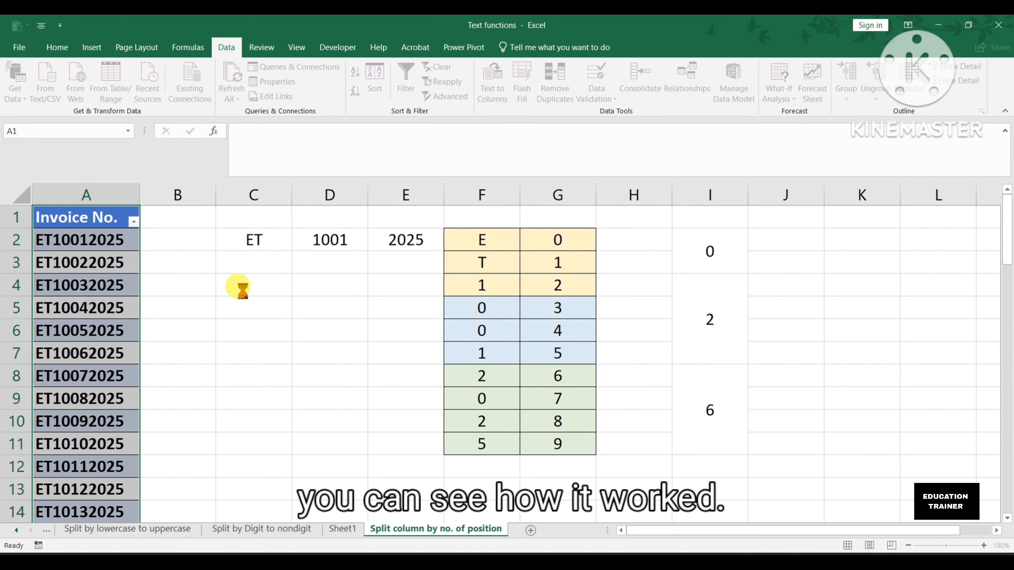